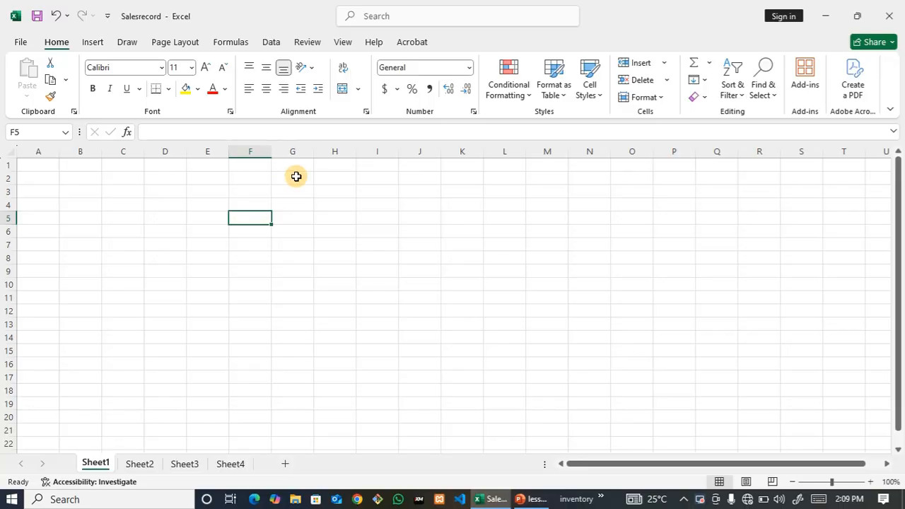
- Enter the numbers 5, 7, 9 and 11 in cells G1 through G4
{"action": "left_click", "coordinate": [298, 167]}
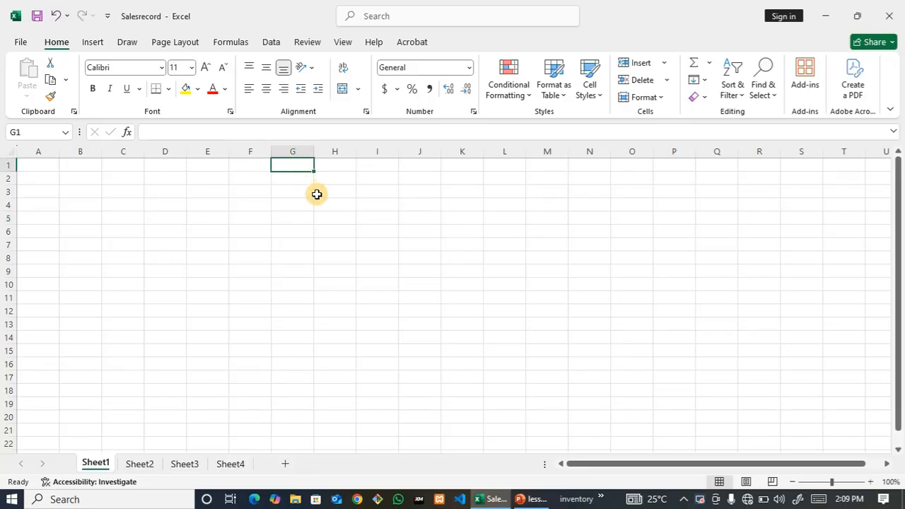
{"action": "type", "text": "5"}
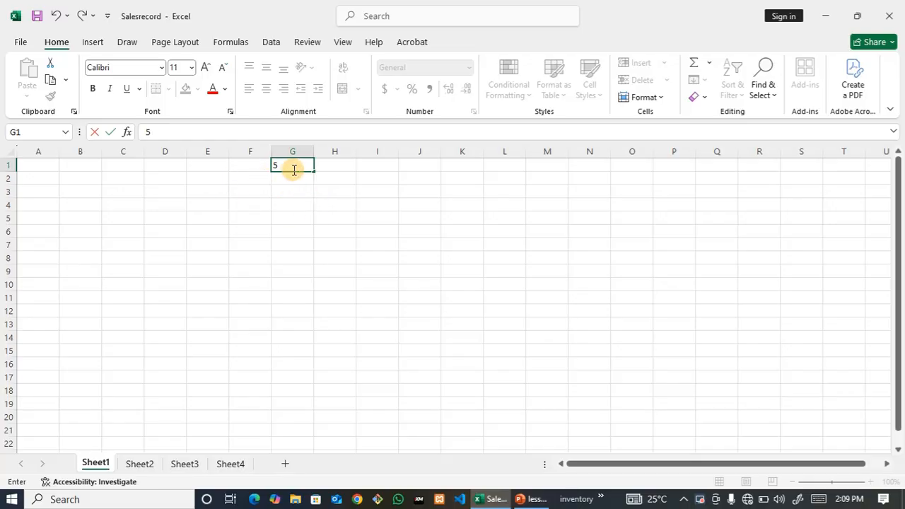
{"action": "left_click", "coordinate": [295, 182]}
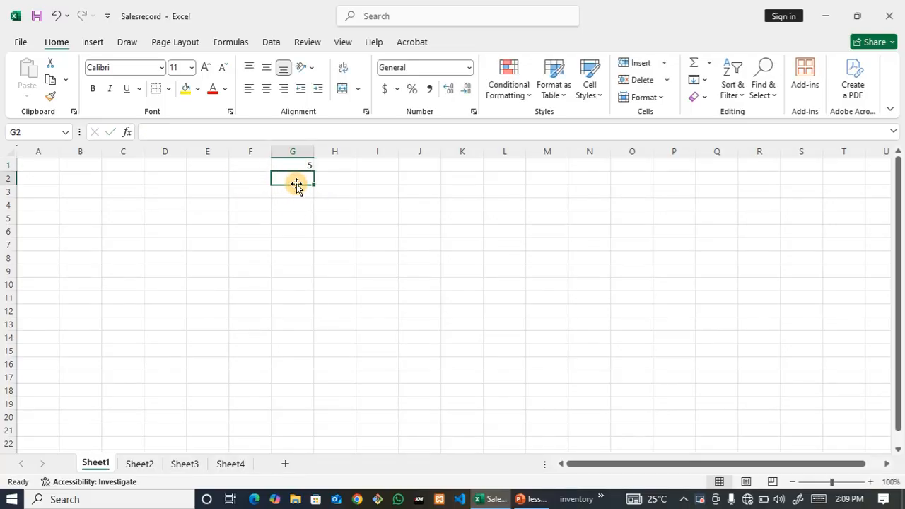
{"action": "type", "text": "7"}
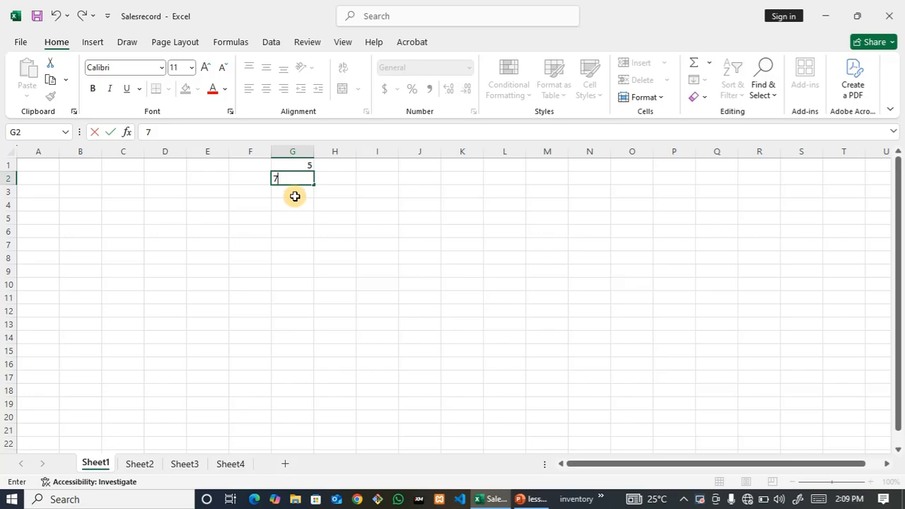
{"action": "left_click", "coordinate": [295, 196]}
{"action": "type", "text": "9"}
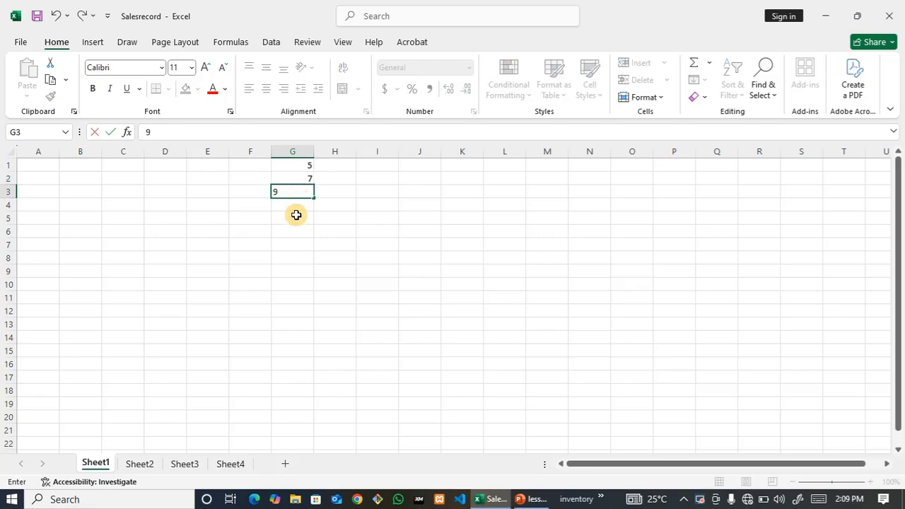
{"action": "left_click", "coordinate": [298, 206]}
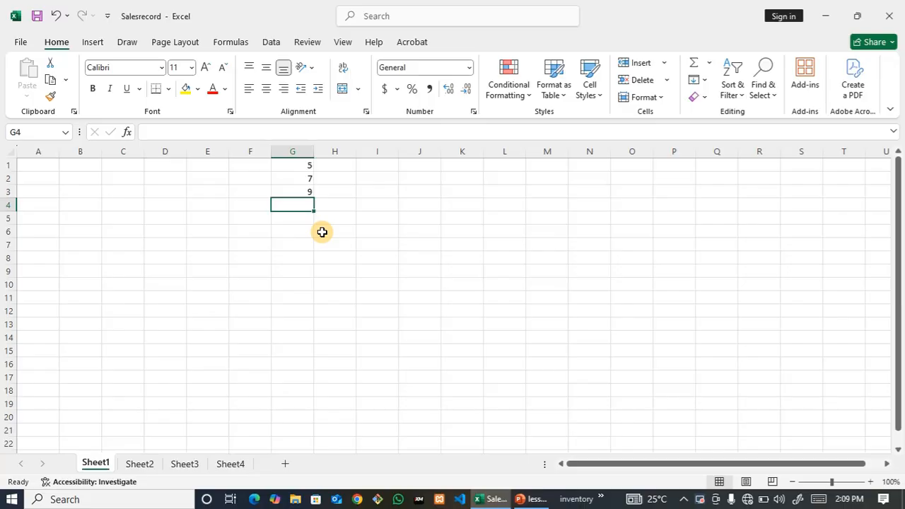
{"action": "type", "text": "11"}
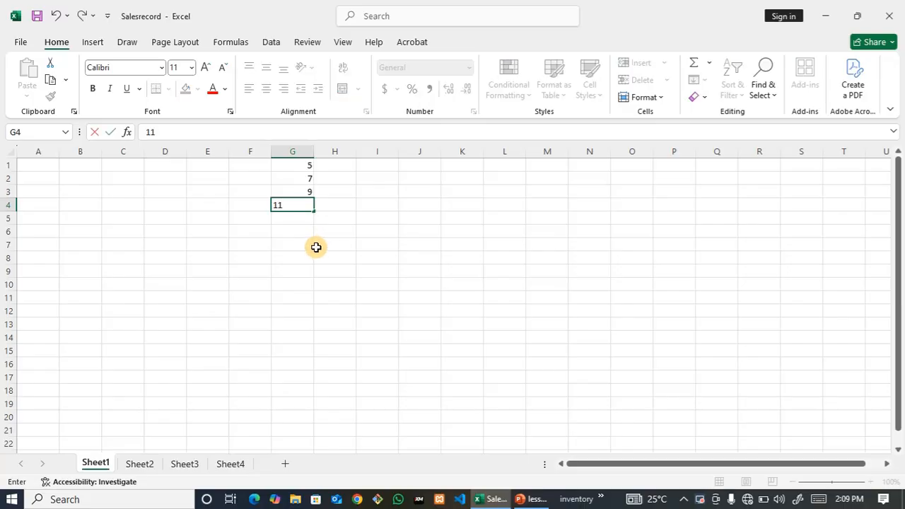
{"action": "left_click", "coordinate": [305, 231]}
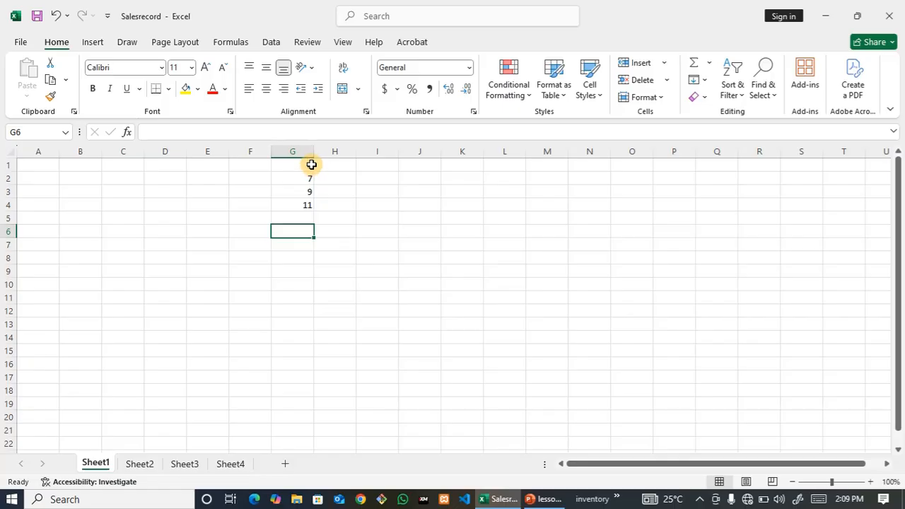
- Add up the numbers with the formula =sum(g1:g4) in cell G5
{"action": "left_click", "coordinate": [304, 215]}
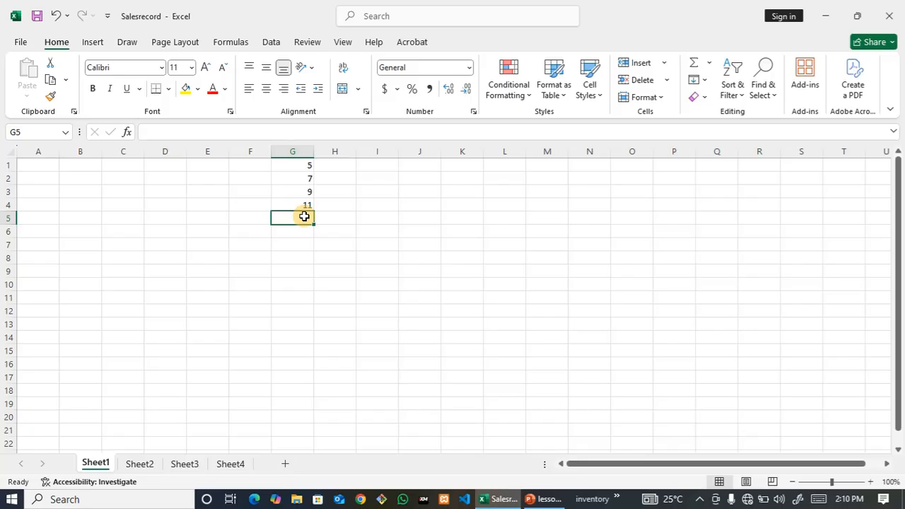
{"action": "left_click", "coordinate": [182, 133]}
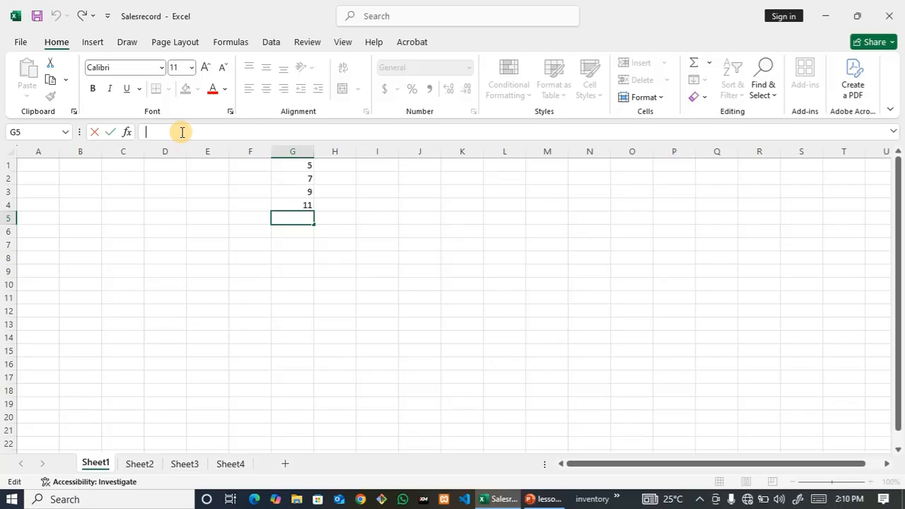
{"action": "type", "text": "="}
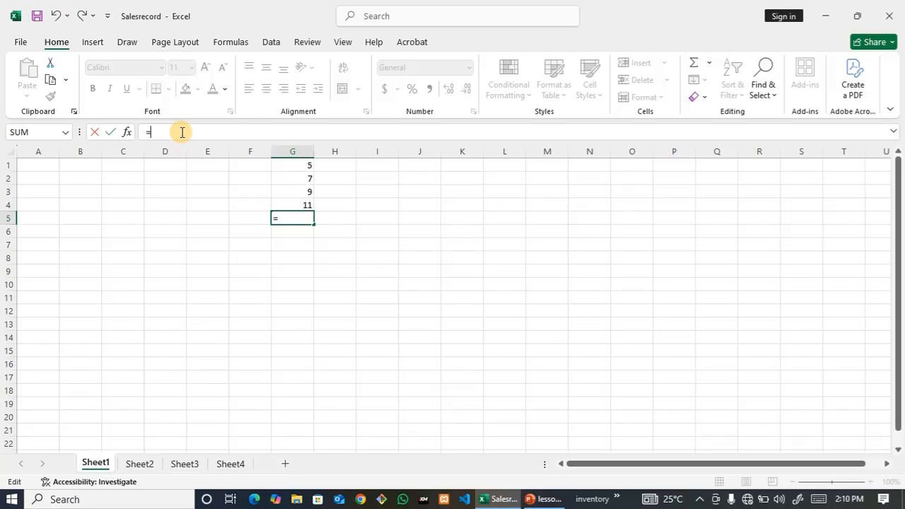
{"action": "type", "text": "sum"}
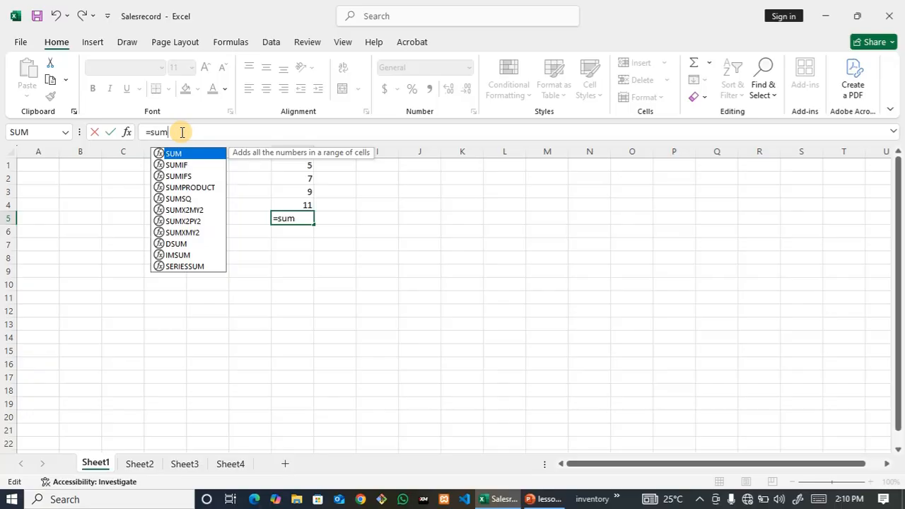
{"action": "type", "text": "("}
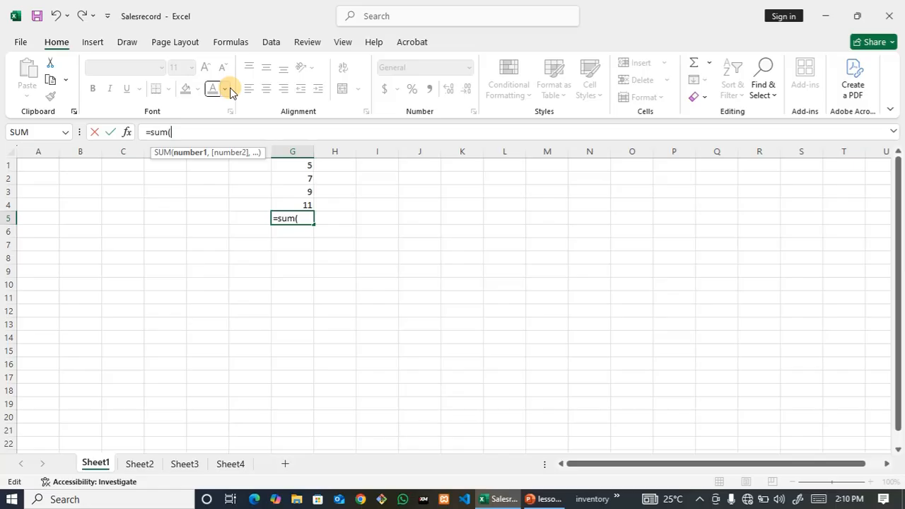
{"action": "type", "text": "g1"}
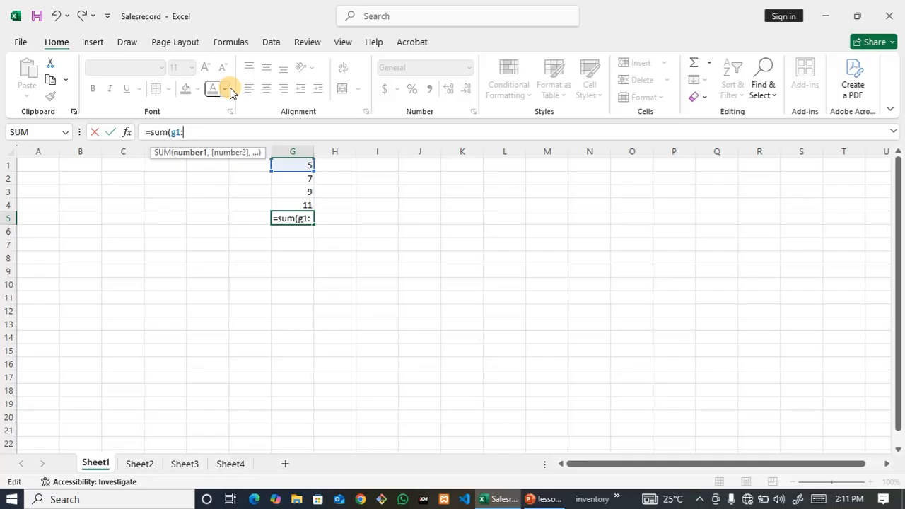
{"action": "type", "text": ":g4"}
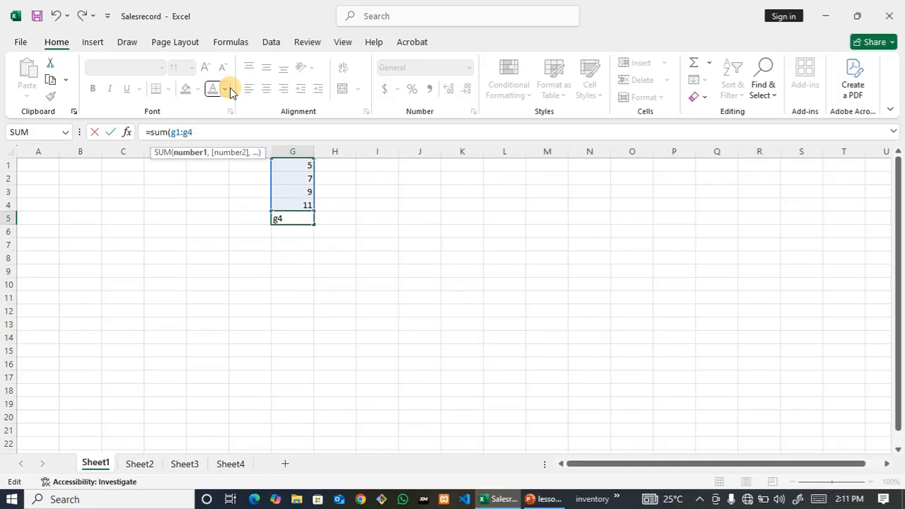
{"action": "type", "text": ")"}
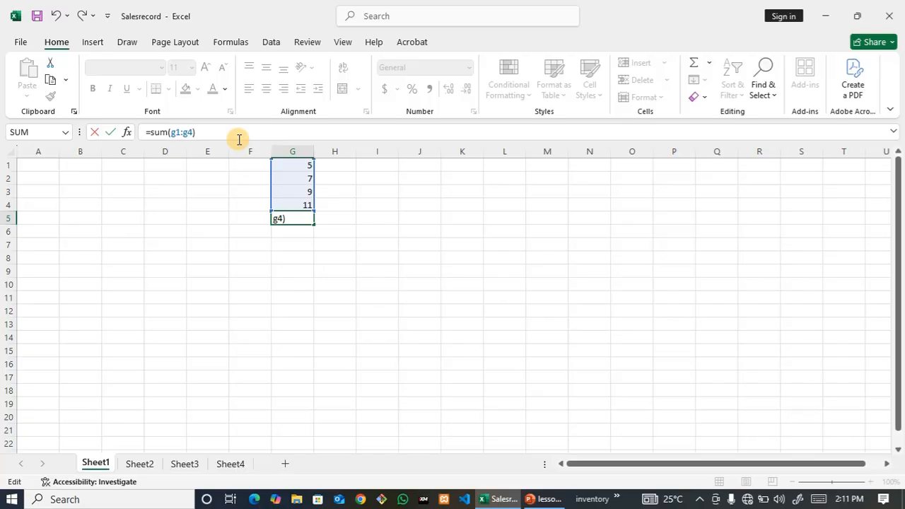
{"action": "key", "text": "Return"}
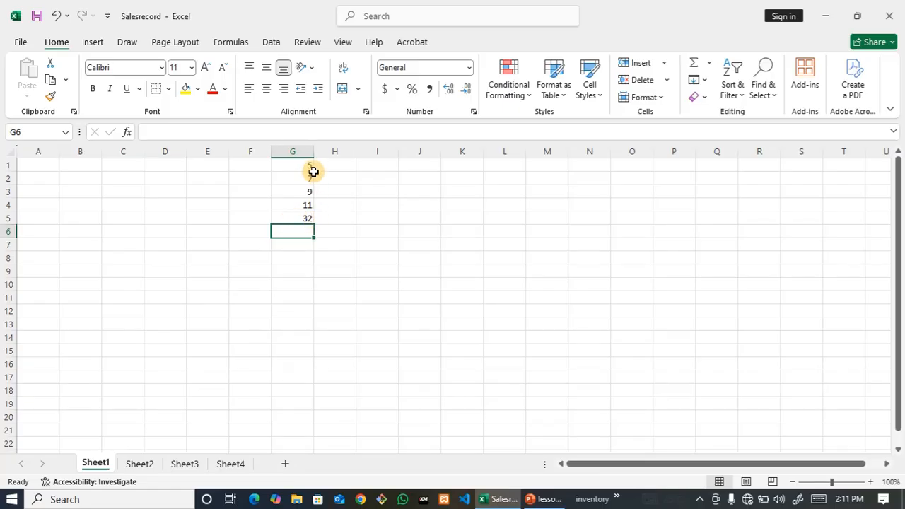
- Clear the SUM formula from cell G5
{"action": "left_click", "coordinate": [307, 215]}
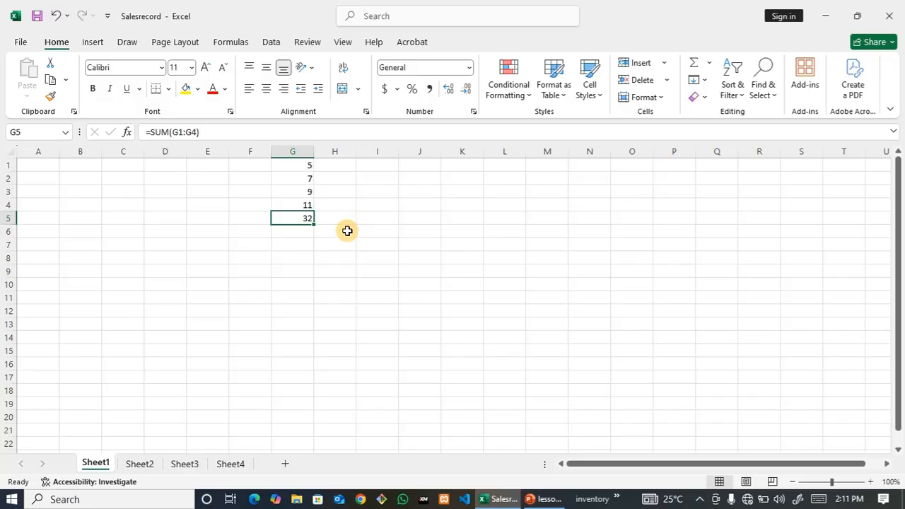
{"action": "key", "text": "Delete"}
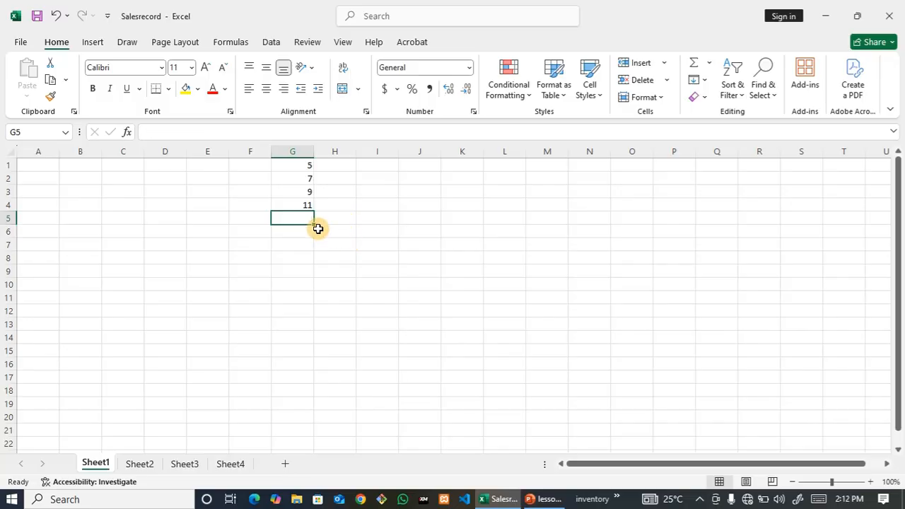
- Calculate the mean of the numbers with the formula =average(g1:g4) in cell G6
{"action": "left_click", "coordinate": [305, 235]}
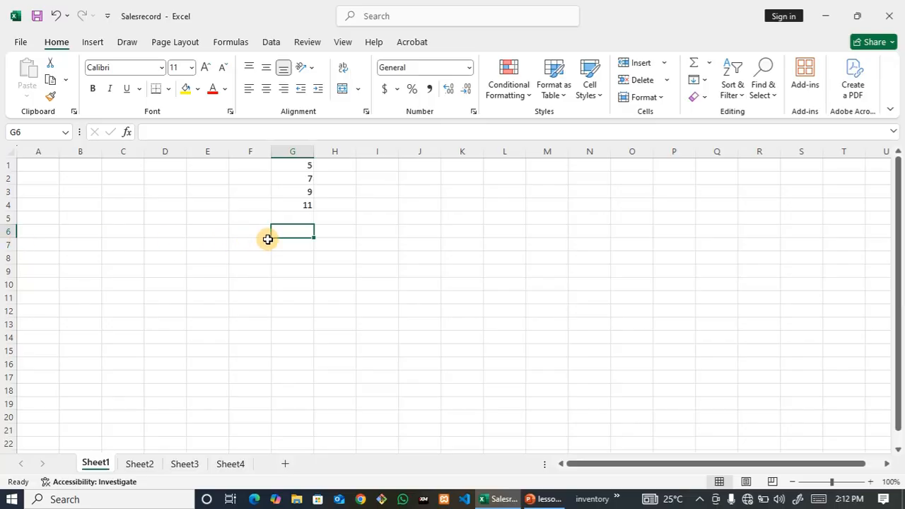
{"action": "left_click", "coordinate": [176, 135]}
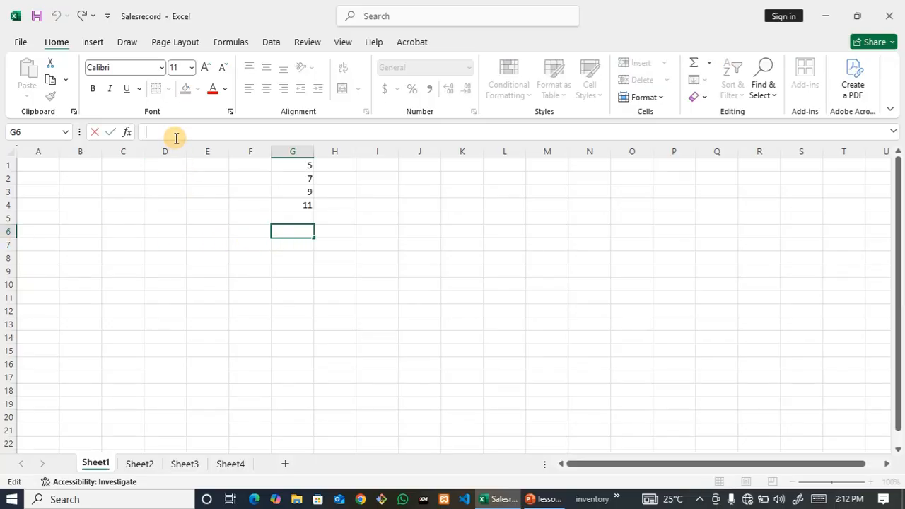
{"action": "type", "text": "="}
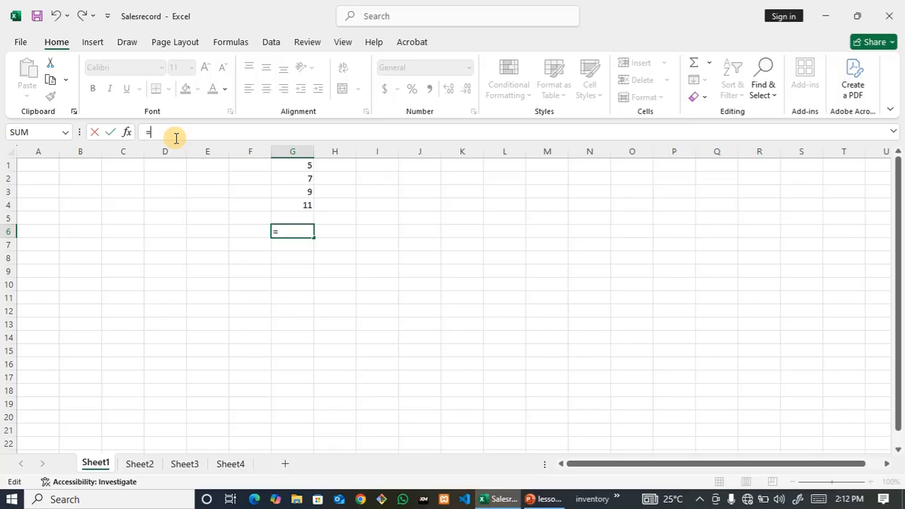
{"action": "type", "text": "aver"}
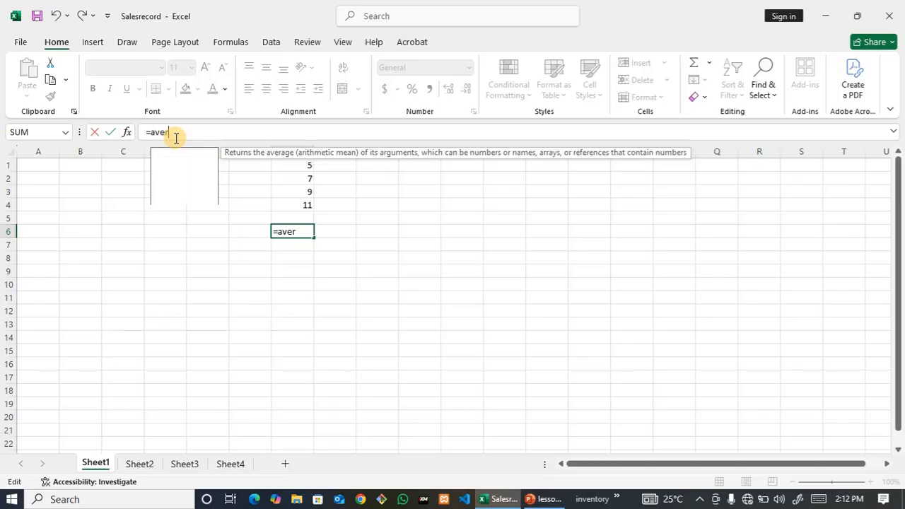
{"action": "type", "text": "age"}
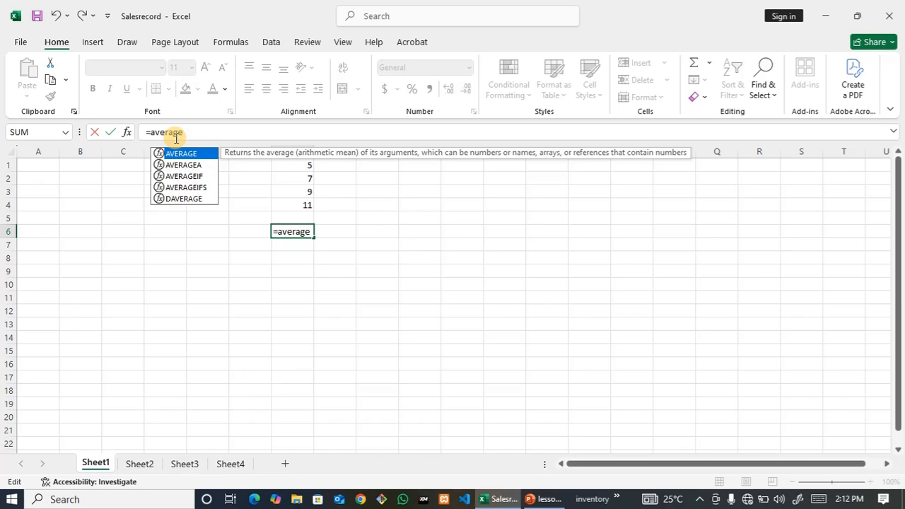
{"action": "type", "text": "("}
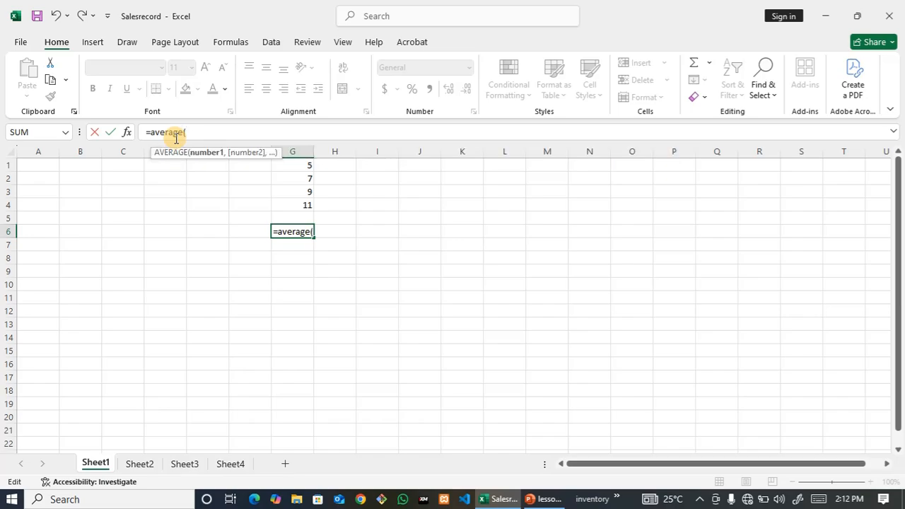
{"action": "type", "text": "g1"}
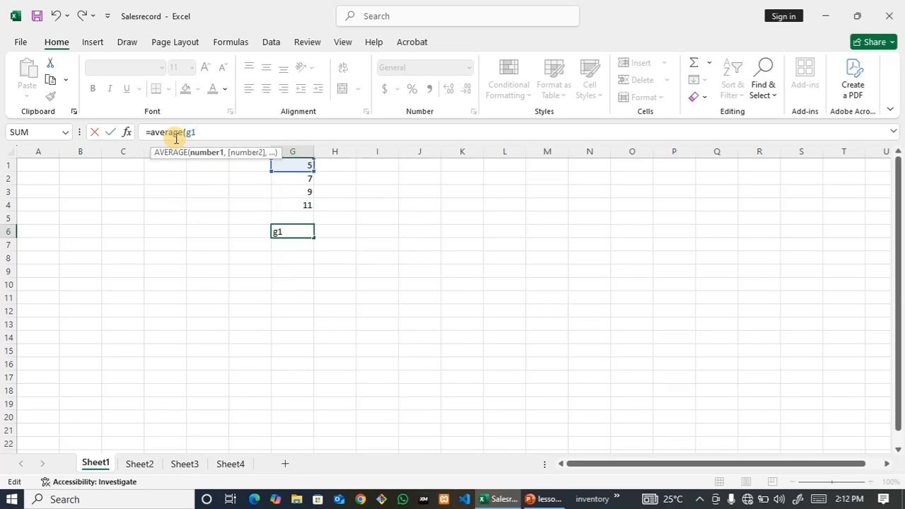
{"action": "type", "text": ":g"}
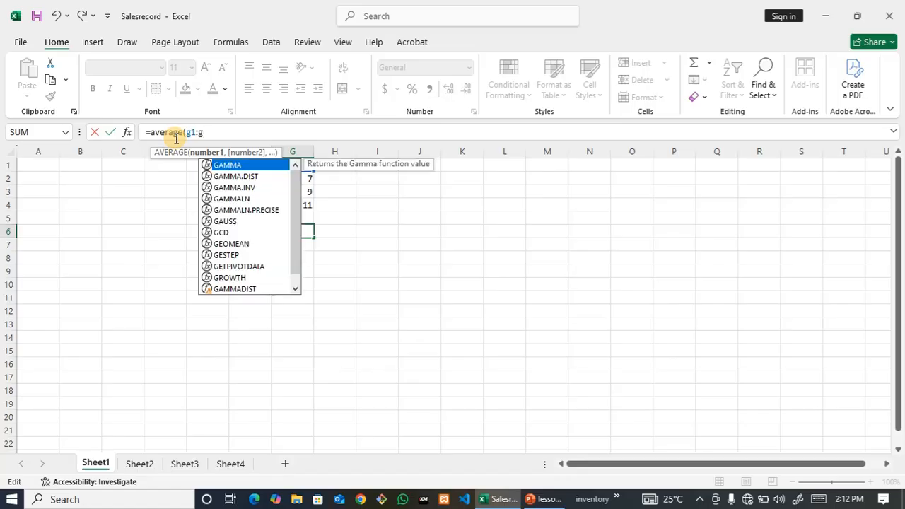
{"action": "type", "text": "4"}
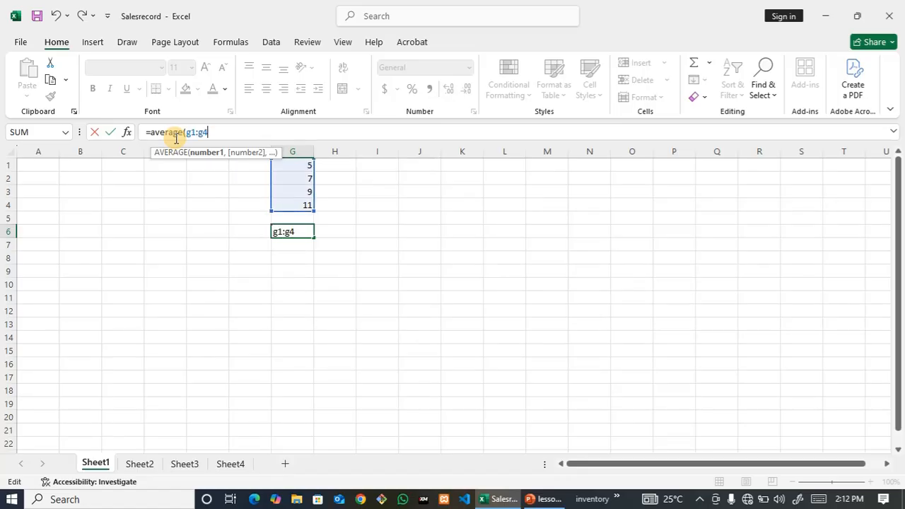
{"action": "type", "text": ")"}
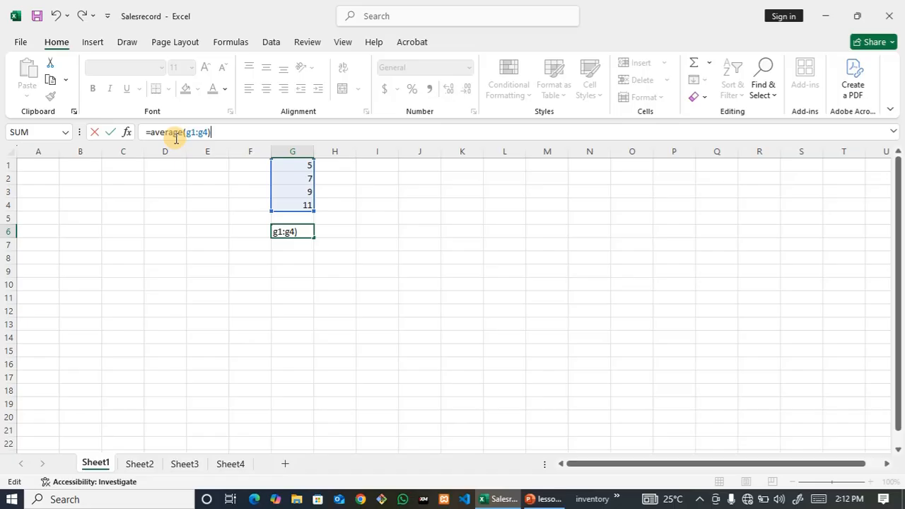
{"action": "key", "text": "Return"}
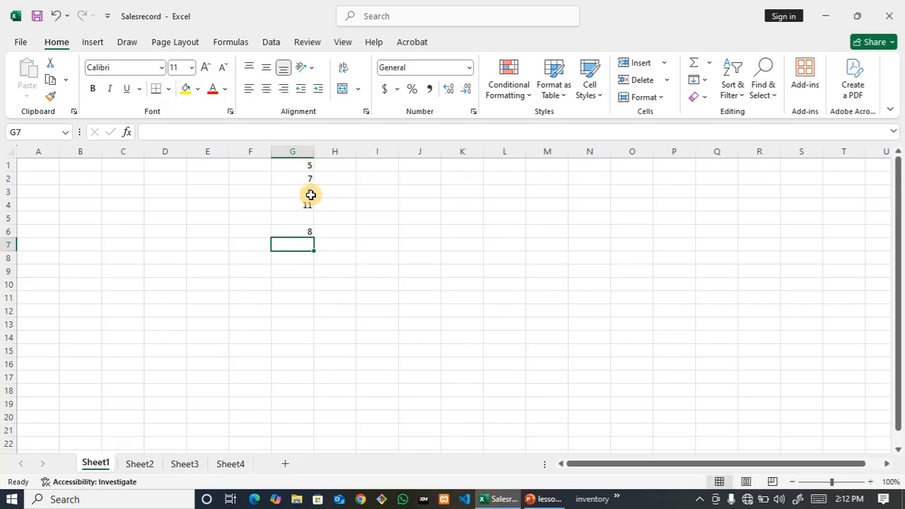
{"action": "left_click", "coordinate": [89, 501]}
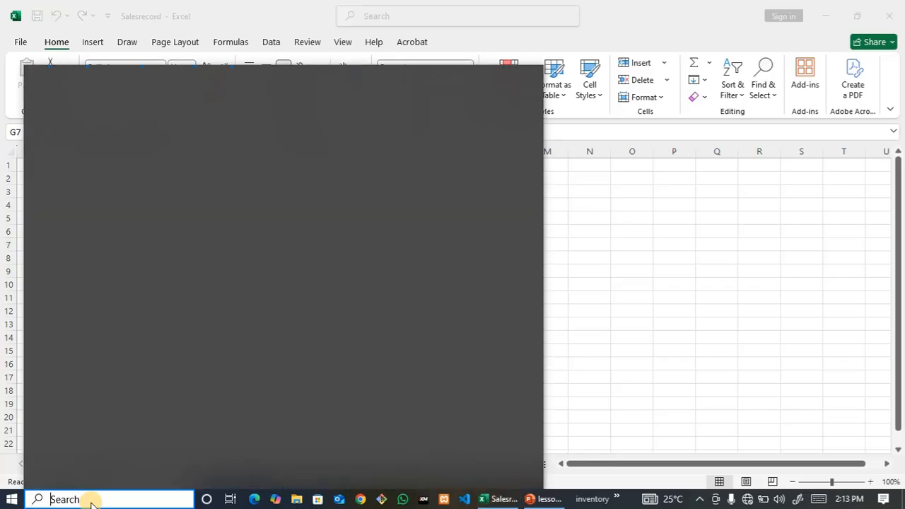
{"action": "type", "text": "cal"}
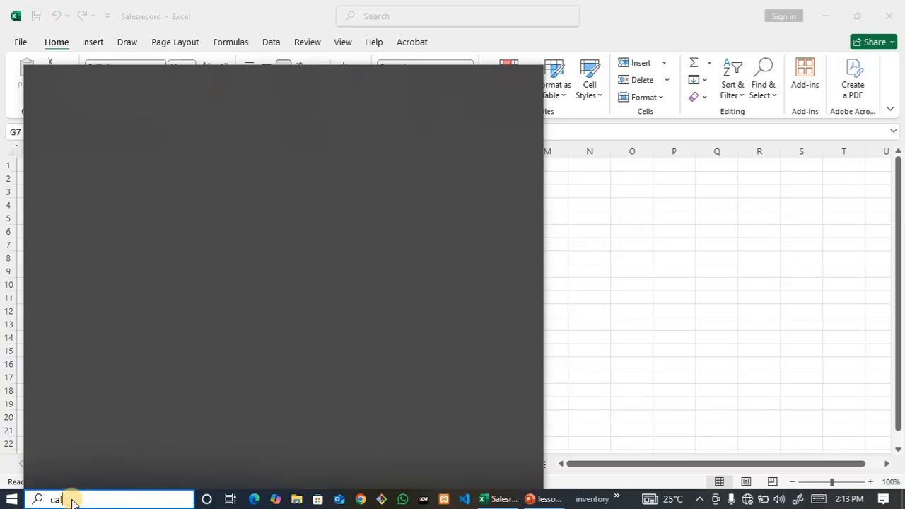
{"action": "left_click", "coordinate": [588, 327]}
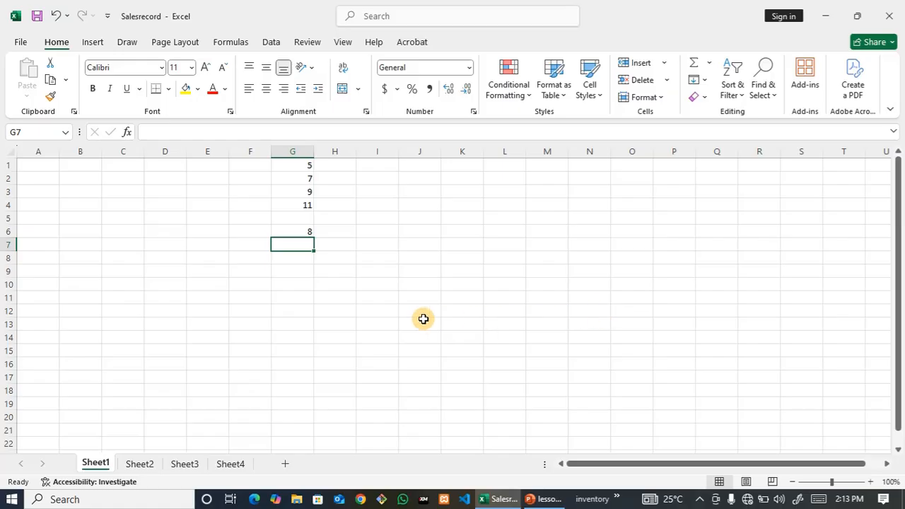
- Inspect the AVERAGE formula in cell G6 and the range it refers to
{"action": "left_click", "coordinate": [307, 232]}
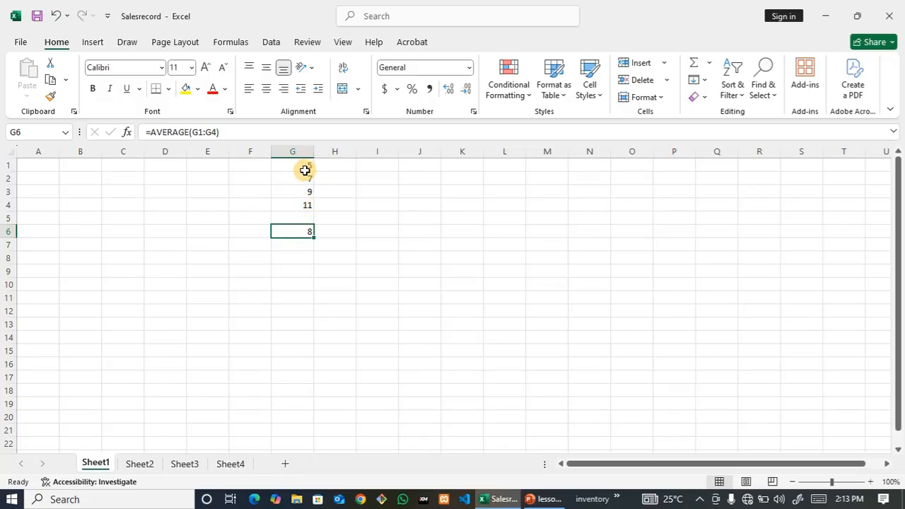
{"action": "double_click", "coordinate": [309, 233]}
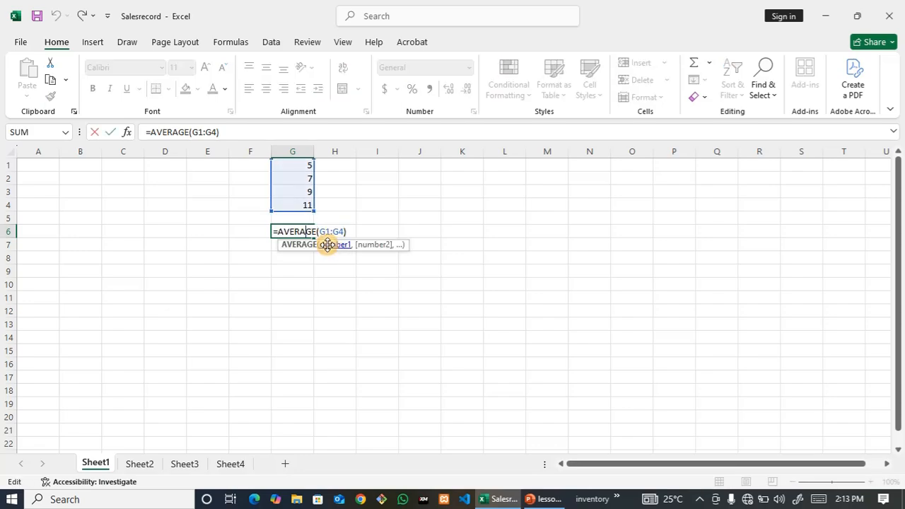
{"action": "left_click", "coordinate": [442, 283]}
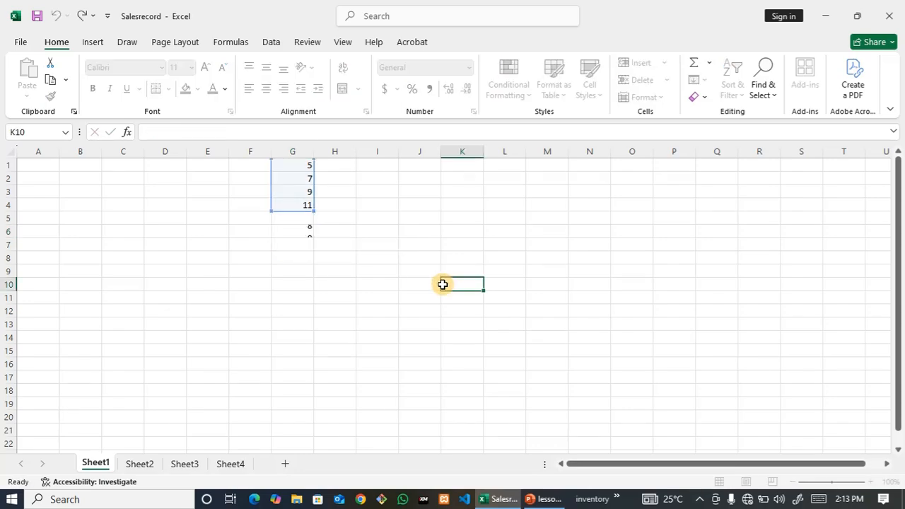
- Clear the AVERAGE formula from cell G6
{"action": "left_click", "coordinate": [310, 231]}
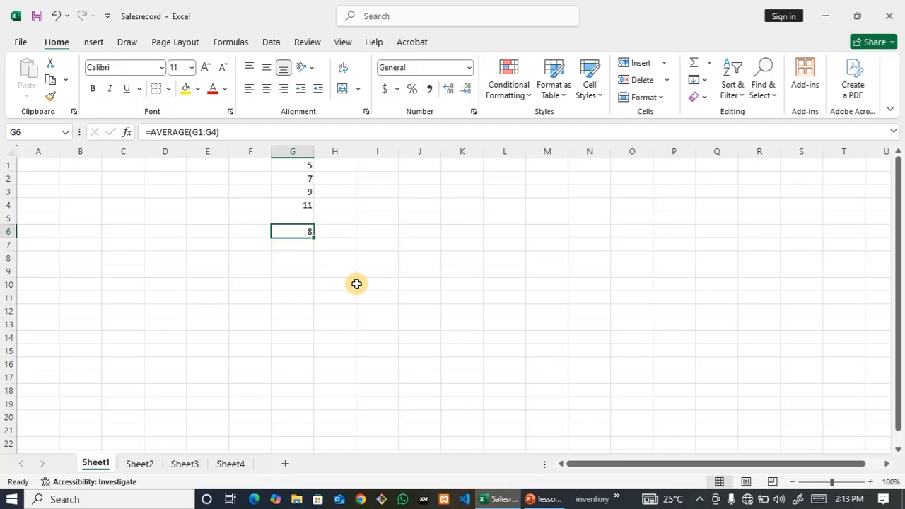
{"action": "key", "text": "BackSpace"}
{"action": "left_click", "coordinate": [333, 294]}
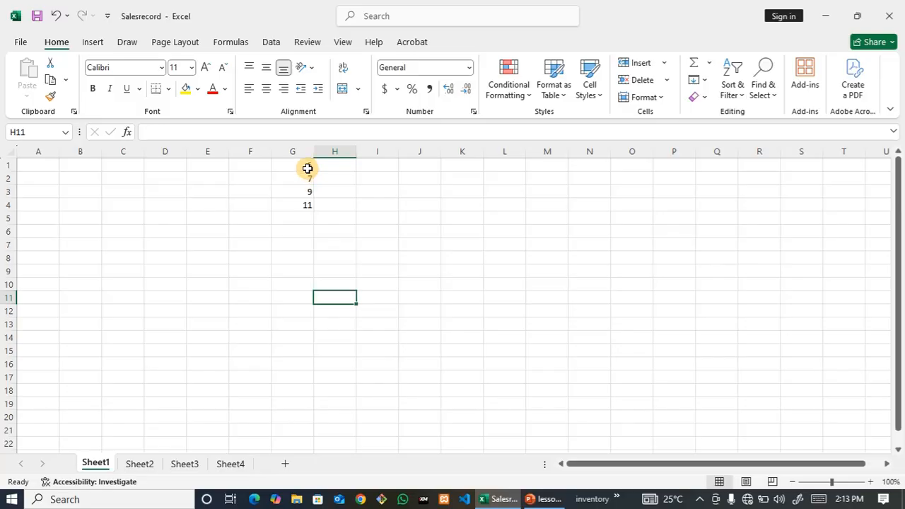
- Find the largest of the numbers with the formula =max(g1:g4) in cell G6
{"action": "left_click", "coordinate": [299, 236]}
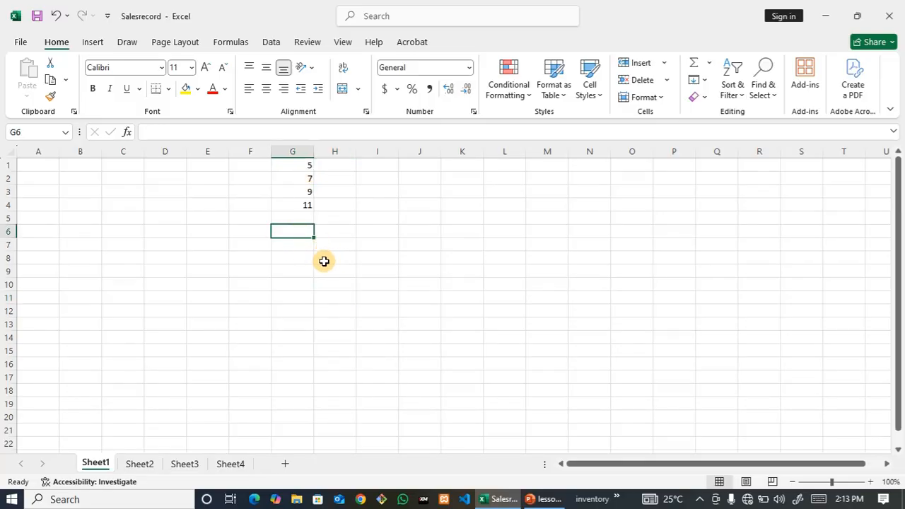
{"action": "left_click", "coordinate": [189, 132]}
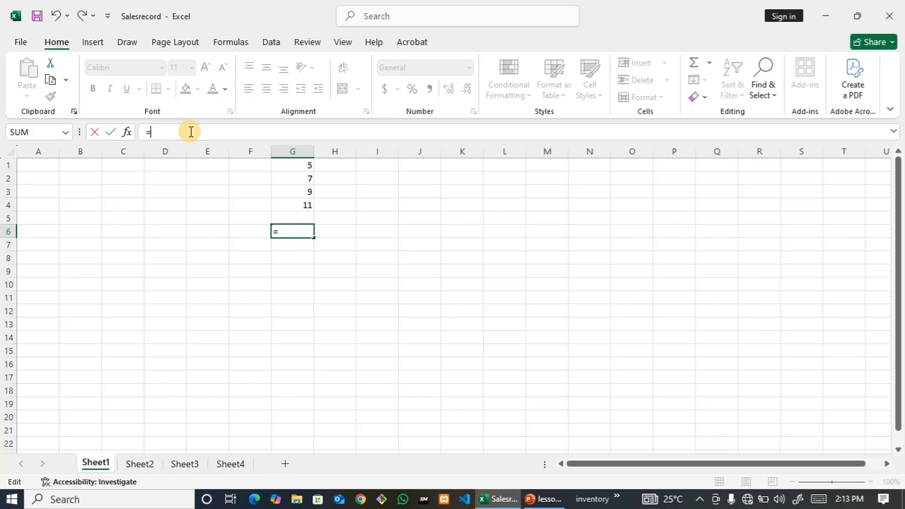
{"action": "type", "text": "=m"}
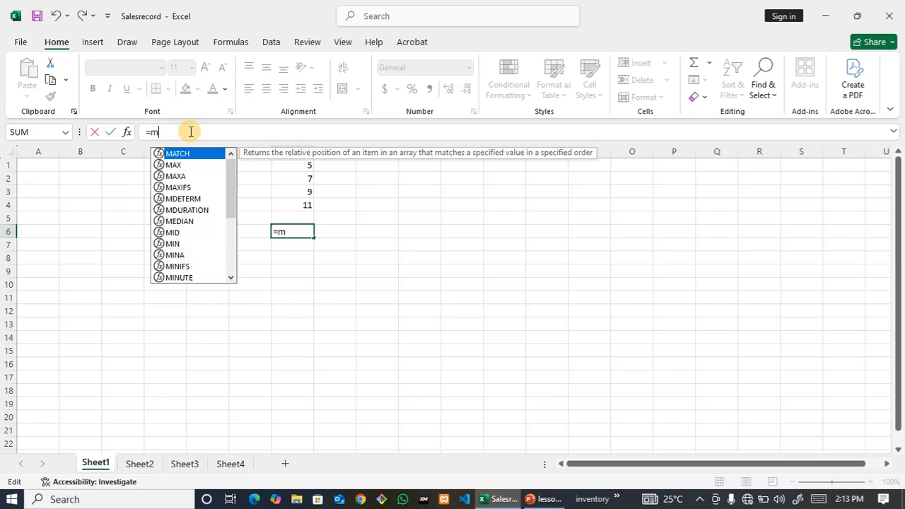
{"action": "type", "text": "ax("}
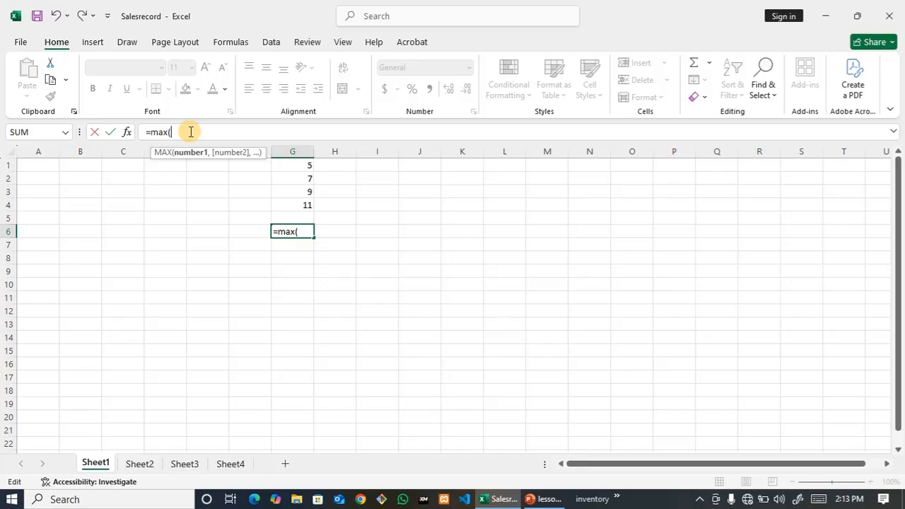
{"action": "type", "text": "g1"}
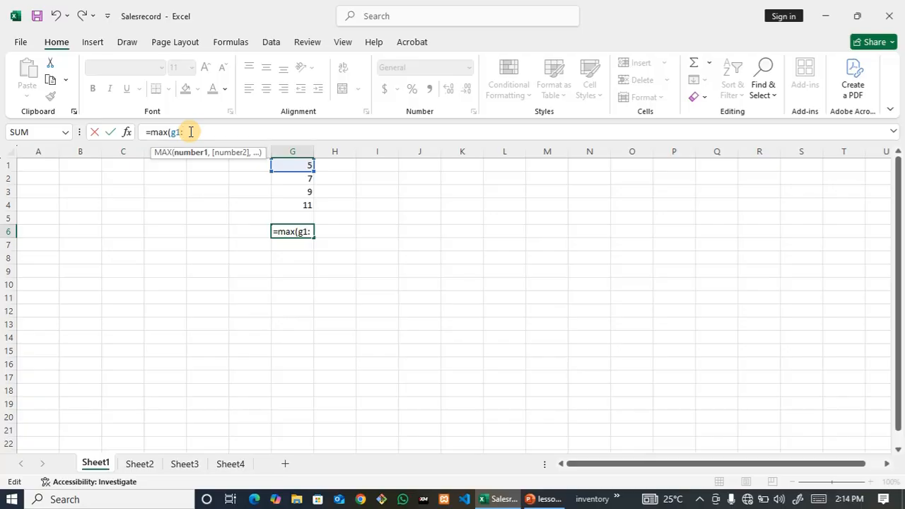
{"action": "type", "text": ":g1)"}
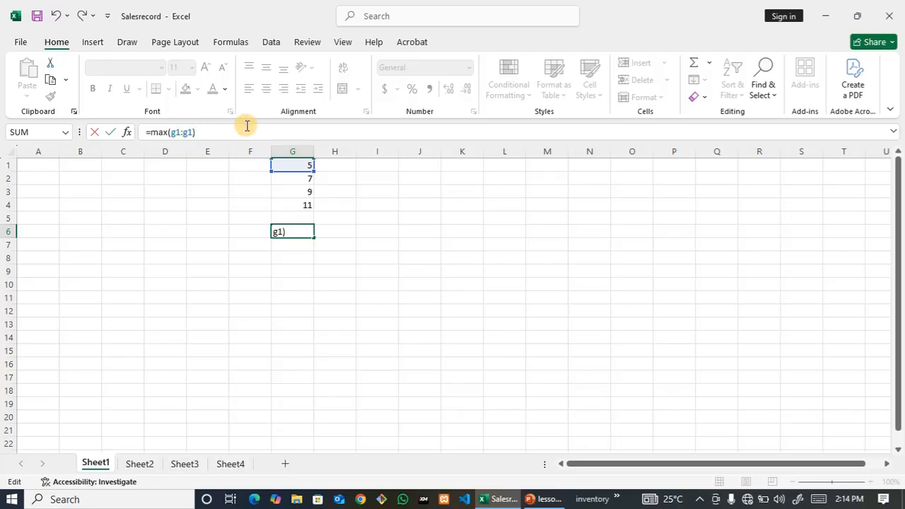
{"action": "left_click", "coordinate": [193, 132]}
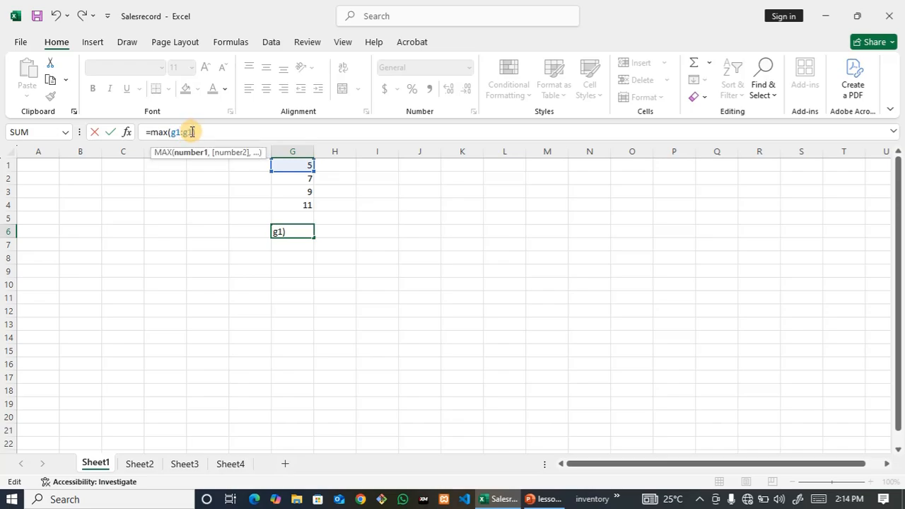
{"action": "type", "text": "g"}
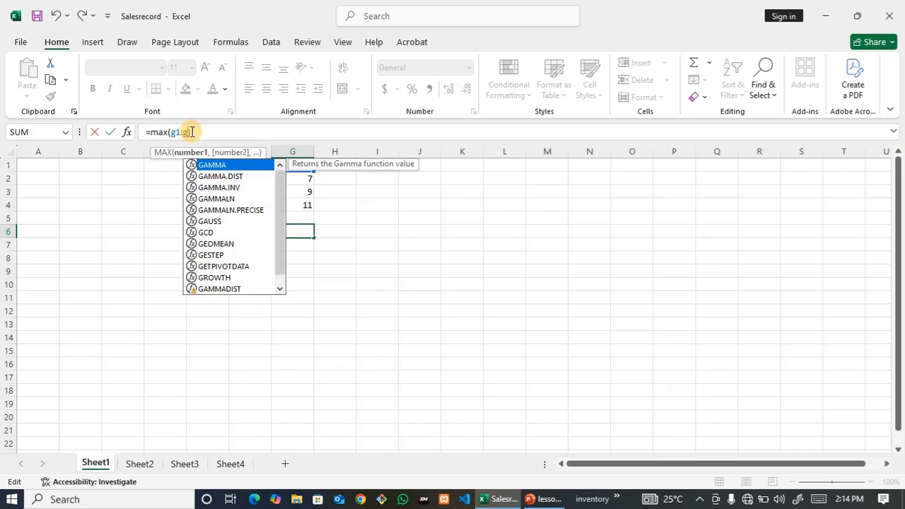
{"action": "type", "text": "4"}
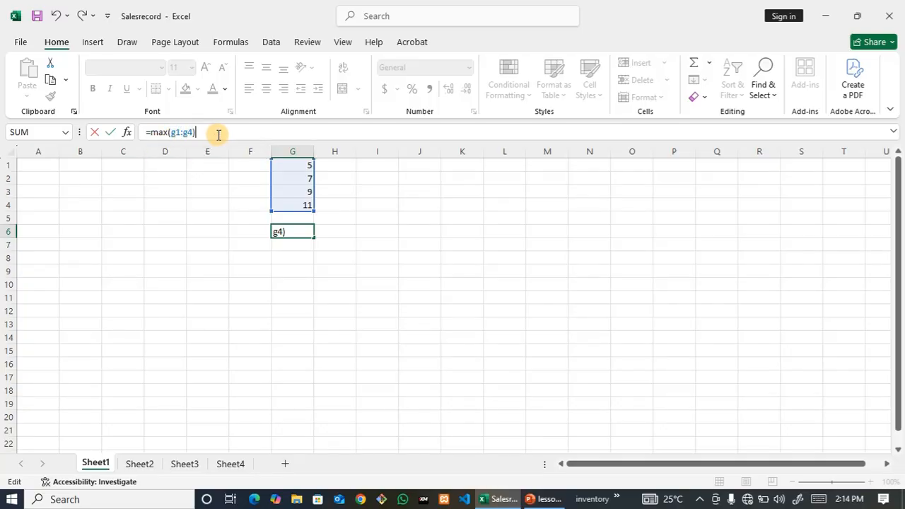
{"action": "key", "text": "Return"}
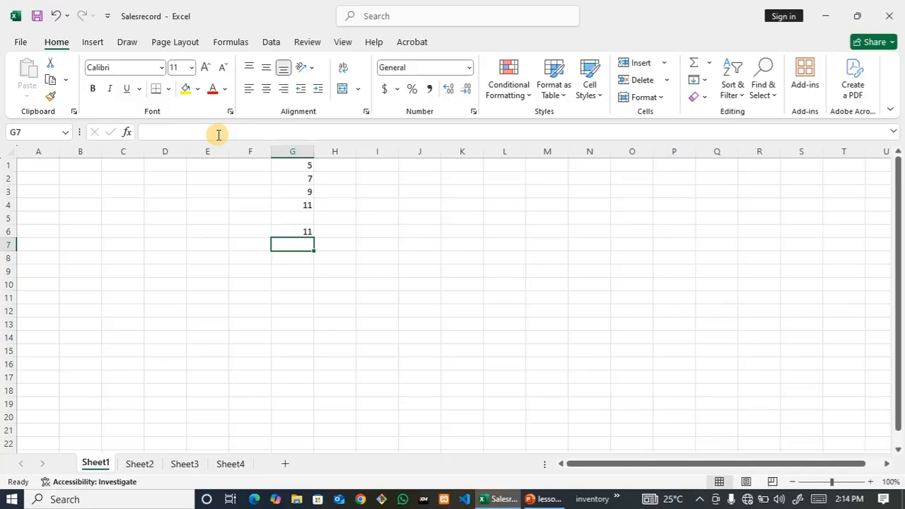
- Replace the MAX formula in cell G6 with =min(g1:g4) to find the smallest number
{"action": "left_click", "coordinate": [307, 233]}
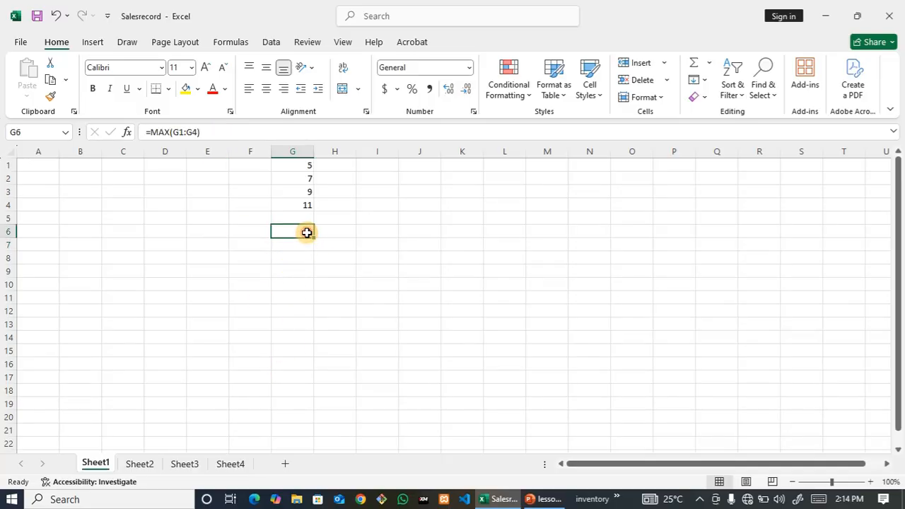
{"action": "key", "text": "BackSpace"}
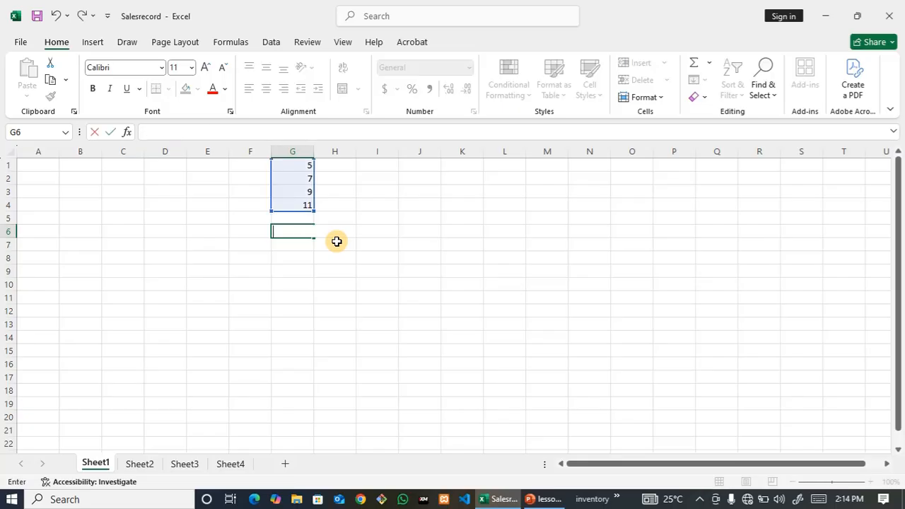
{"action": "left_click", "coordinate": [179, 136]}
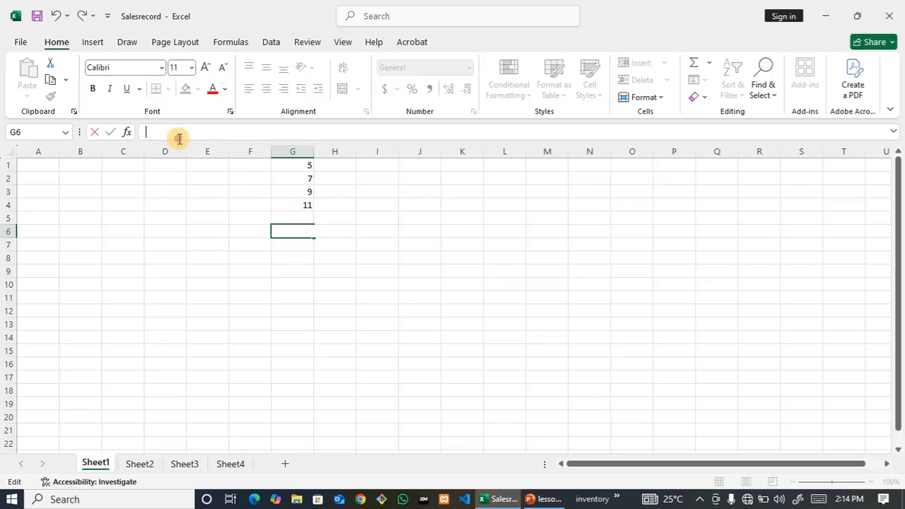
{"action": "type", "text": "="}
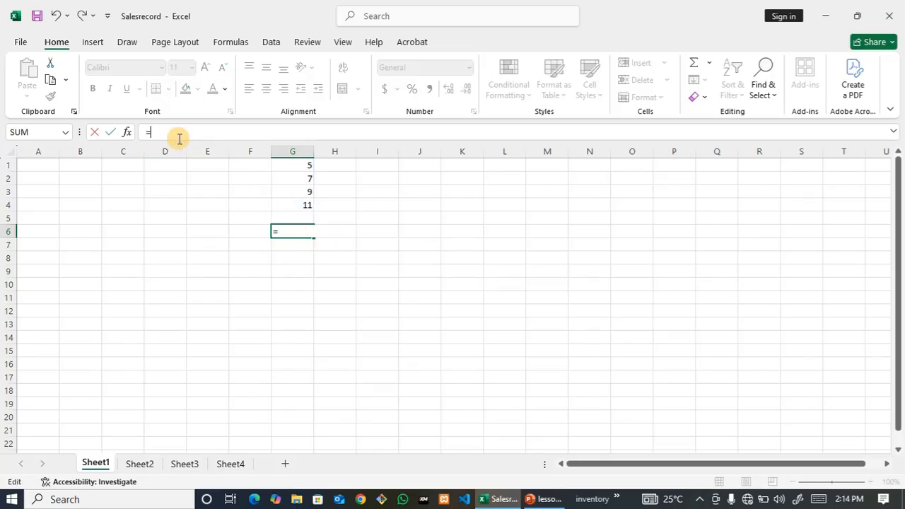
{"action": "type", "text": "min"}
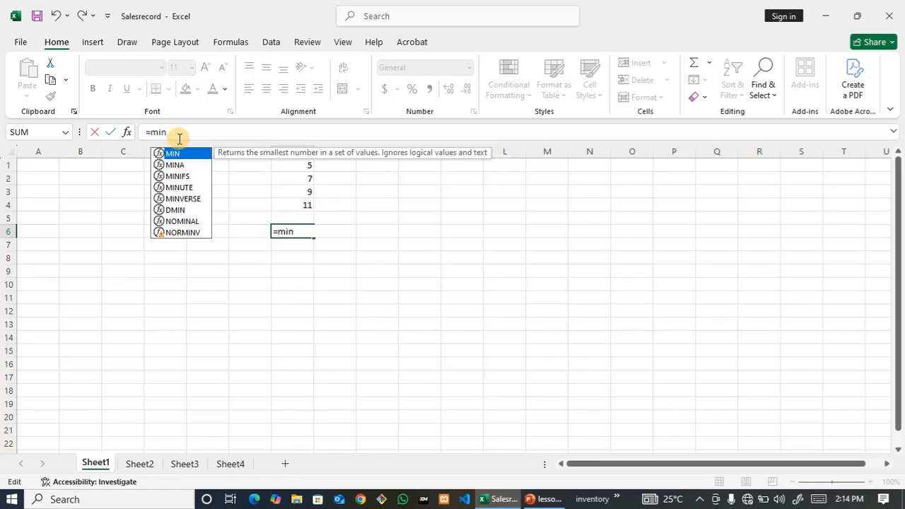
{"action": "type", "text": "("}
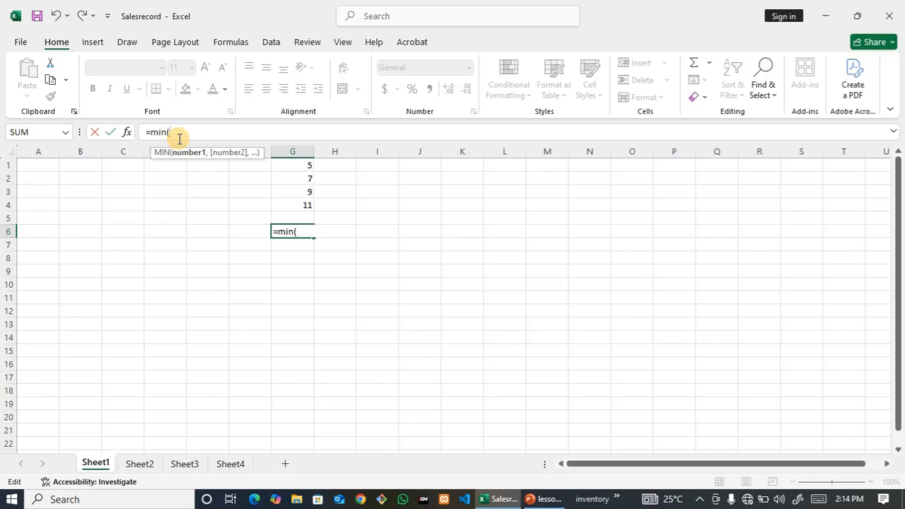
{"action": "type", "text": "g1:g4"}
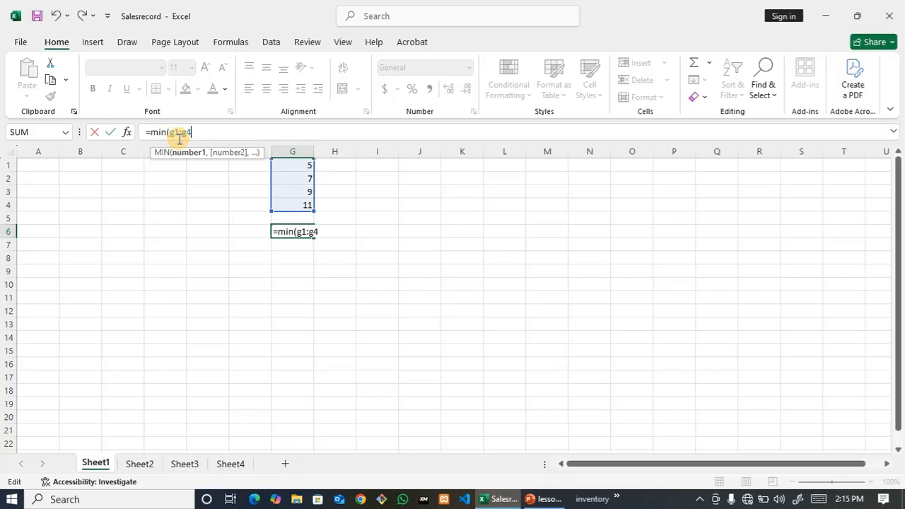
{"action": "type", "text": ")"}
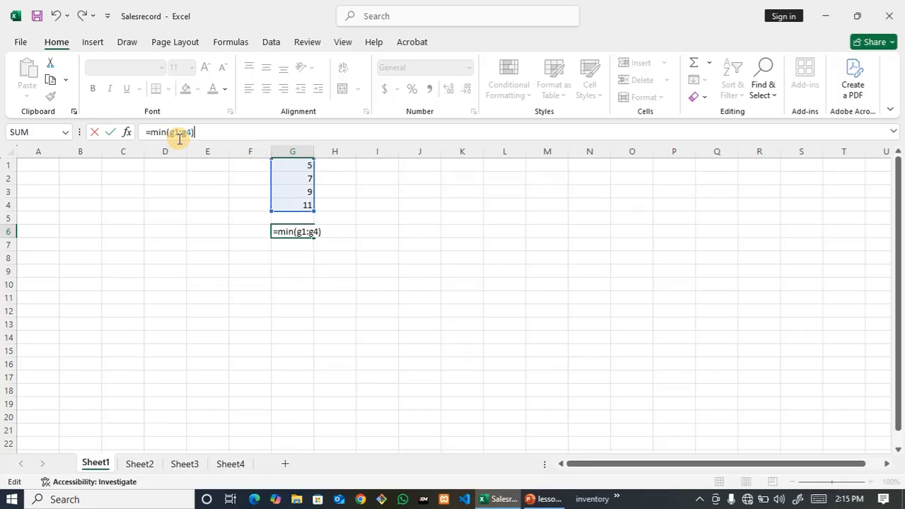
{"action": "key", "text": "Return"}
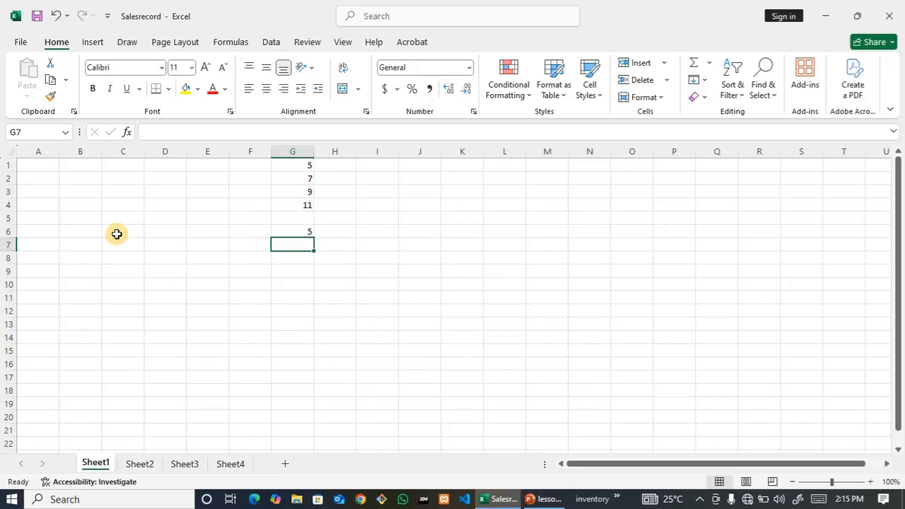
- Remove the MIN formula from cell G6
{"action": "left_click", "coordinate": [158, 133]}
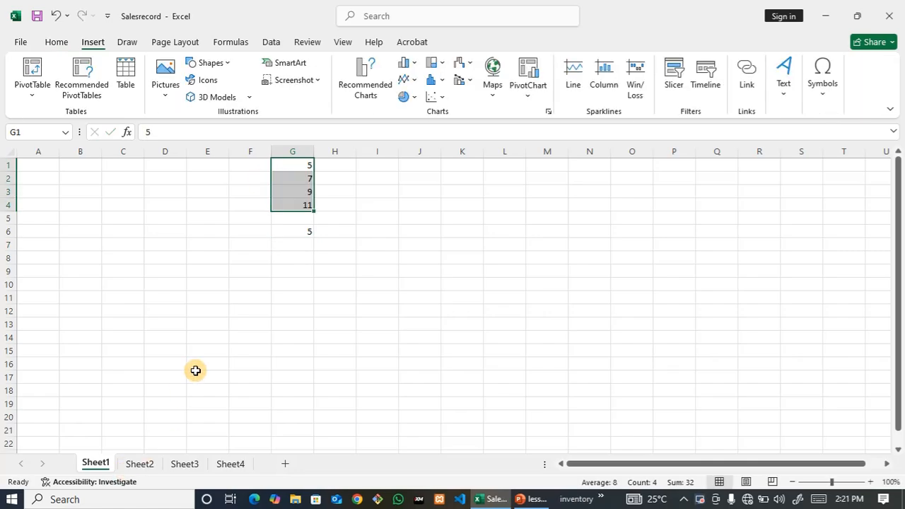
{"action": "left_click", "coordinate": [308, 237]}
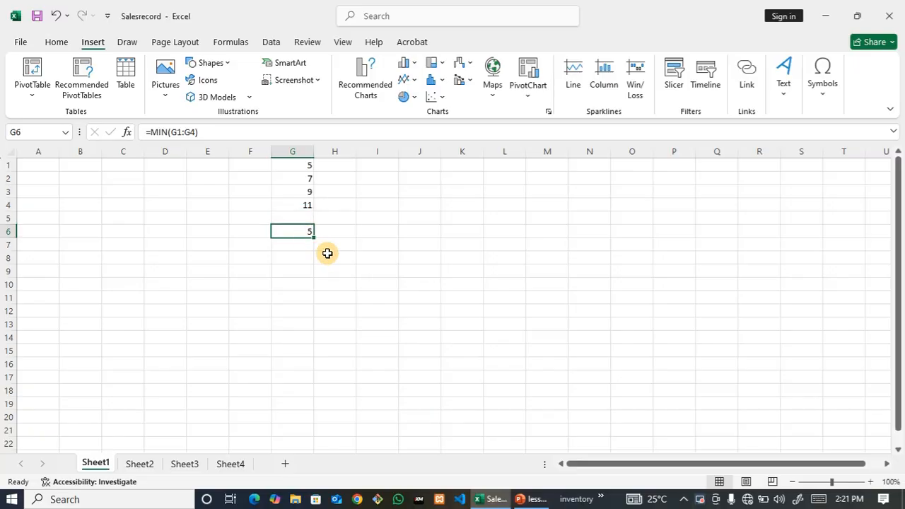
{"action": "key", "text": "ctrl+z"}
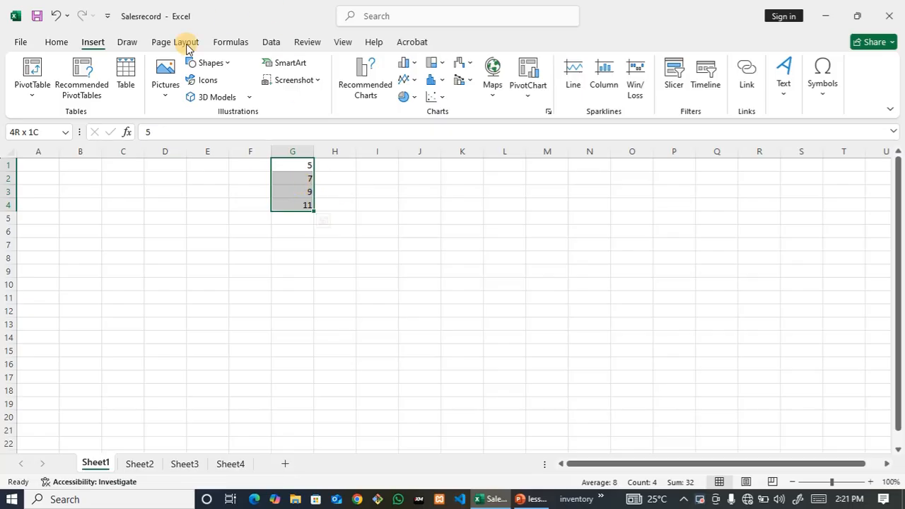
- Insert a 2-D clustered column chart of the numbers in cells G1 through G4
{"action": "left_click", "coordinate": [57, 43]}
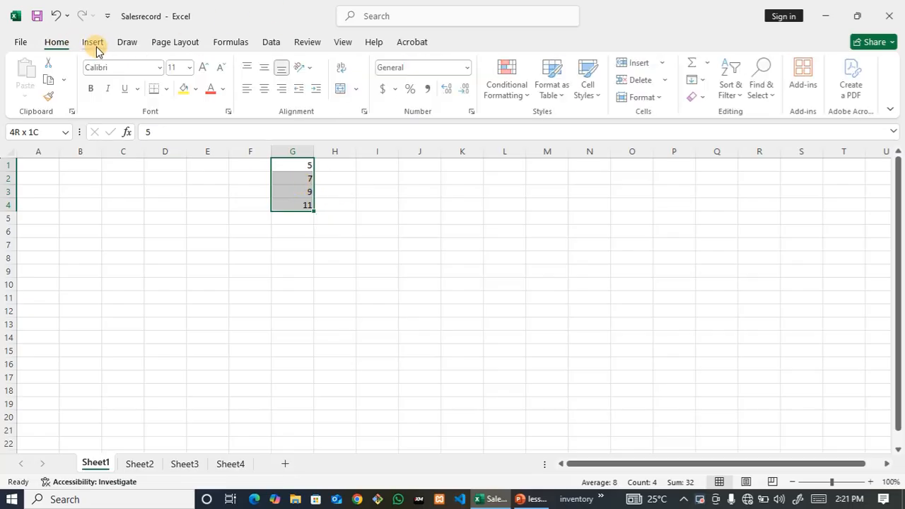
{"action": "left_click", "coordinate": [93, 42]}
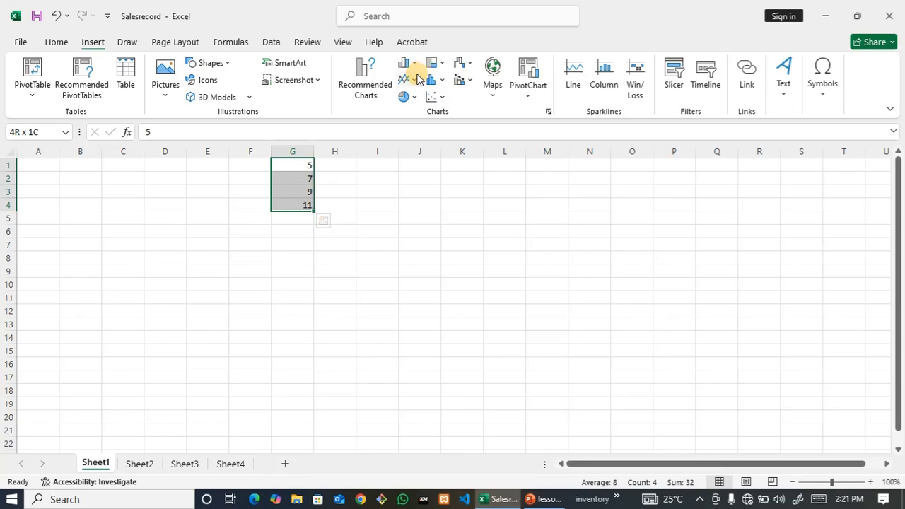
{"action": "left_click", "coordinate": [413, 68]}
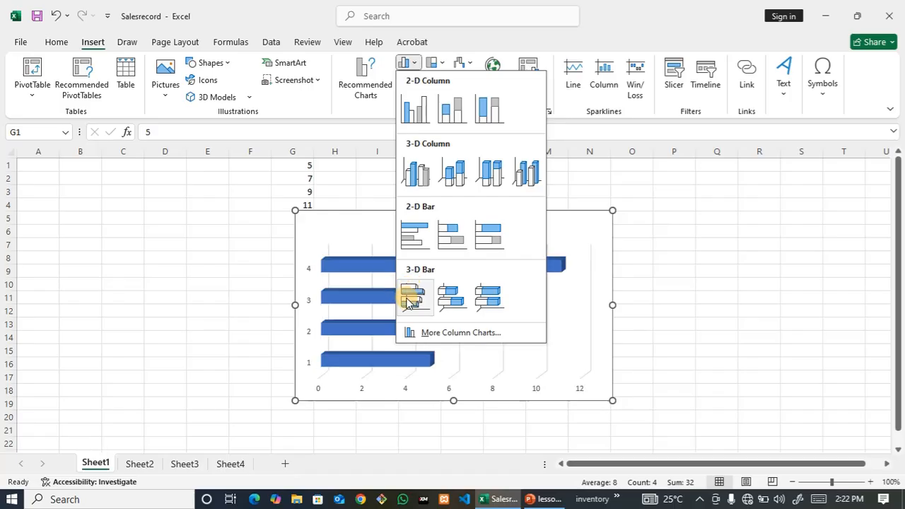
{"action": "left_click", "coordinate": [417, 120]}
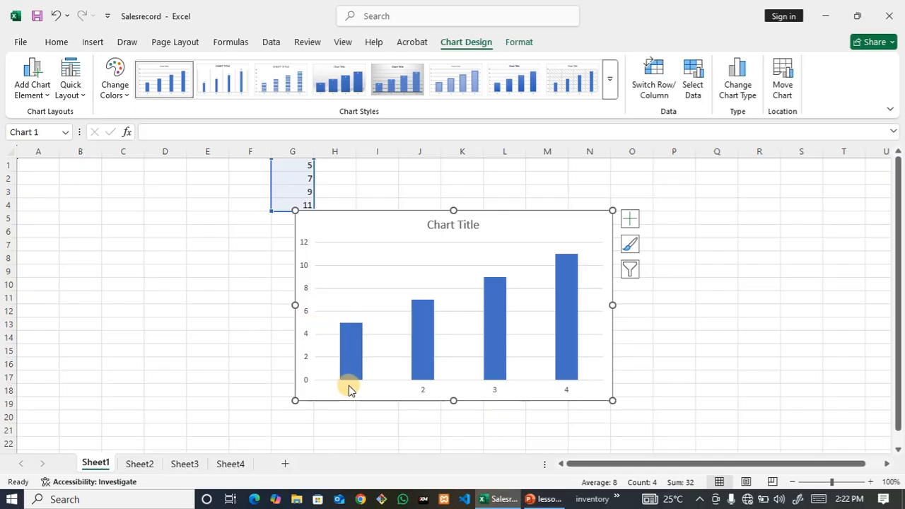
- Change the value in cell G1 to 2 so that the chart's first column updates
{"action": "mouse_move", "coordinate": [341, 331]}
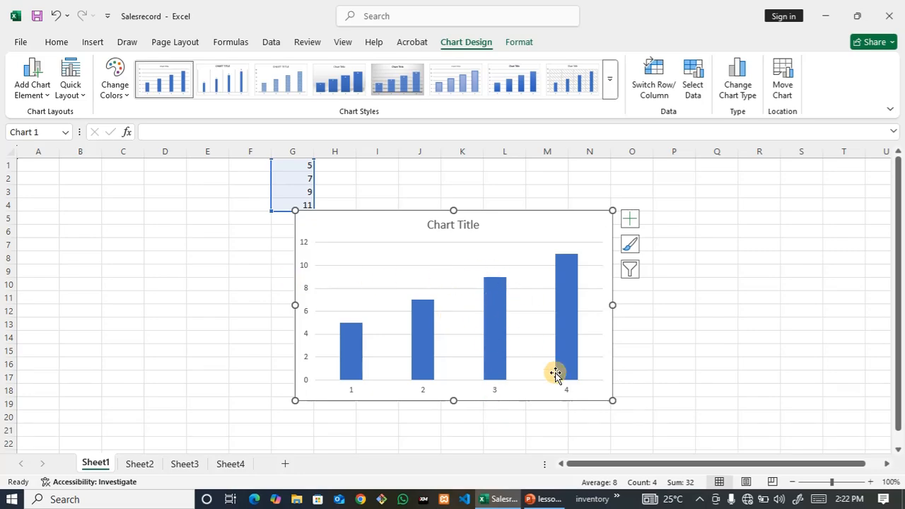
{"action": "mouse_move", "coordinate": [573, 293]}
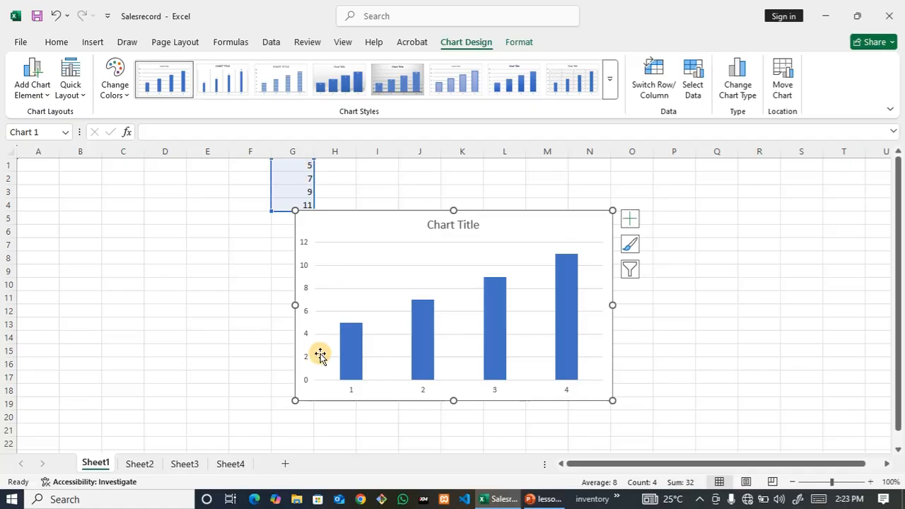
{"action": "double_click", "coordinate": [310, 167]}
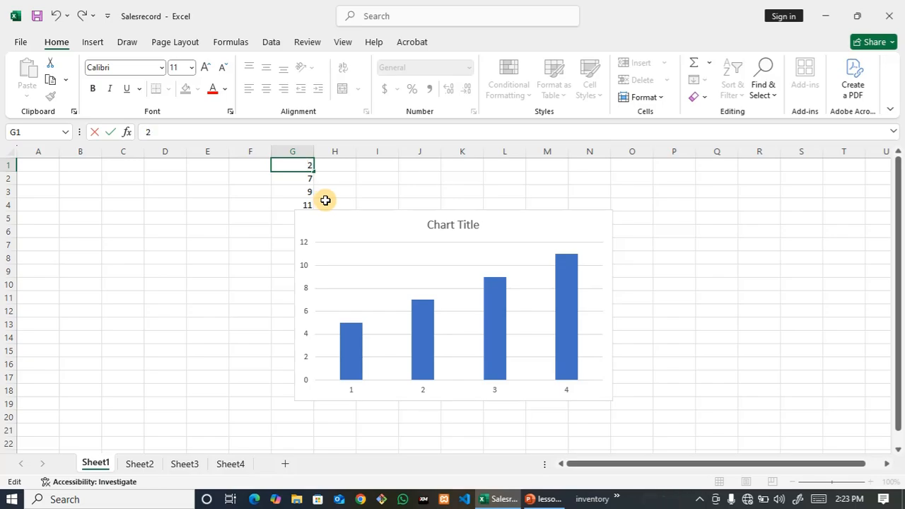
{"action": "left_click", "coordinate": [360, 258]}
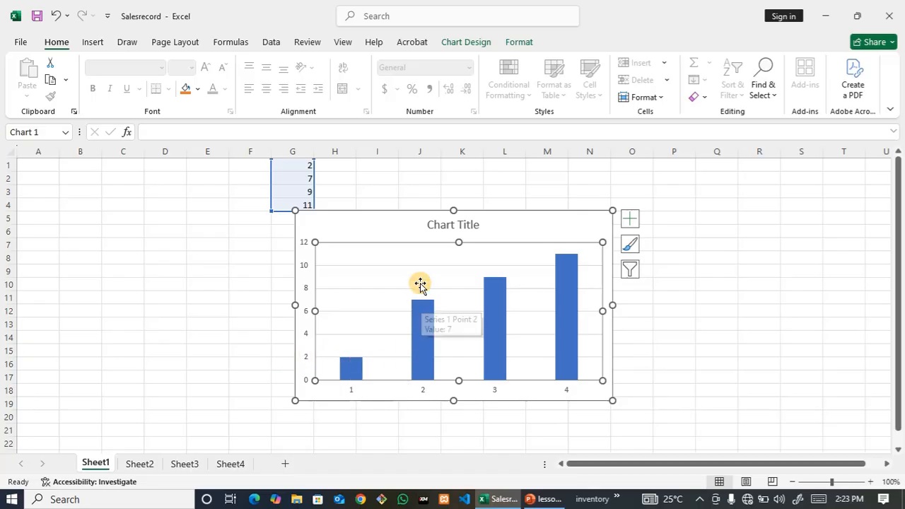
- Change the value in cell G2 to 8 and the value in cell G3 to 12 to update the chart's columns
{"action": "double_click", "coordinate": [310, 179]}
{"action": "key", "text": "BackSpace"}
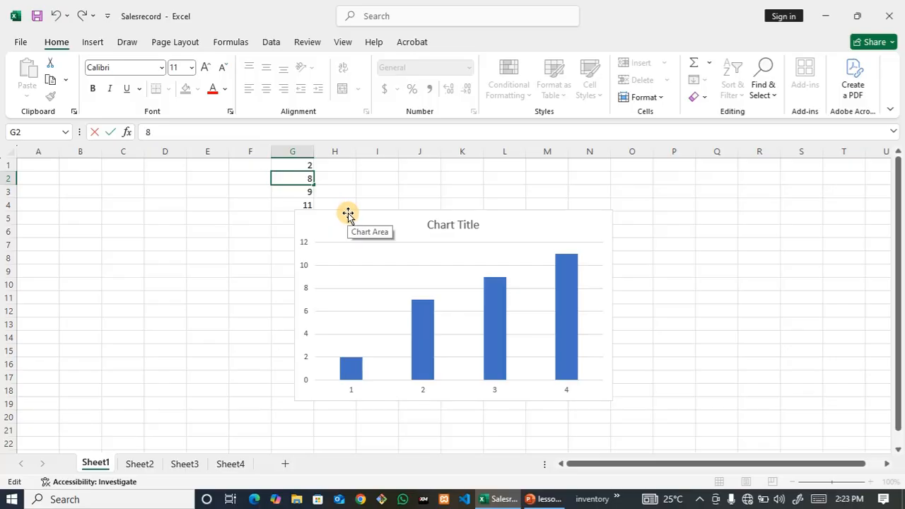
{"action": "type", "text": "8"}
{"action": "left_click", "coordinate": [348, 214]}
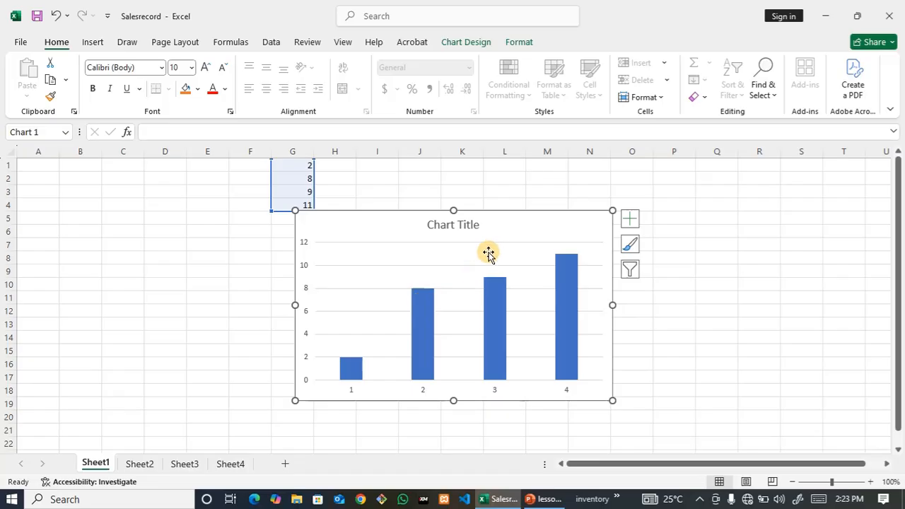
{"action": "double_click", "coordinate": [309, 193]}
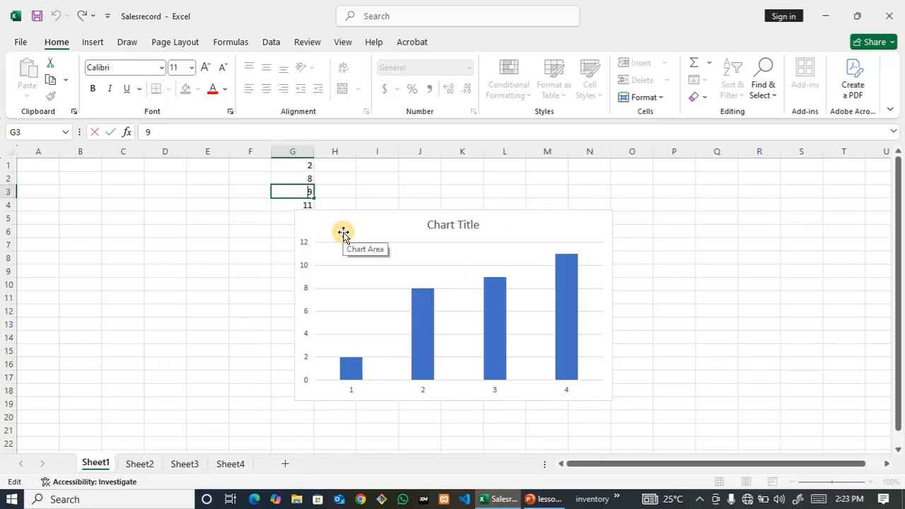
{"action": "type", "text": "12"}
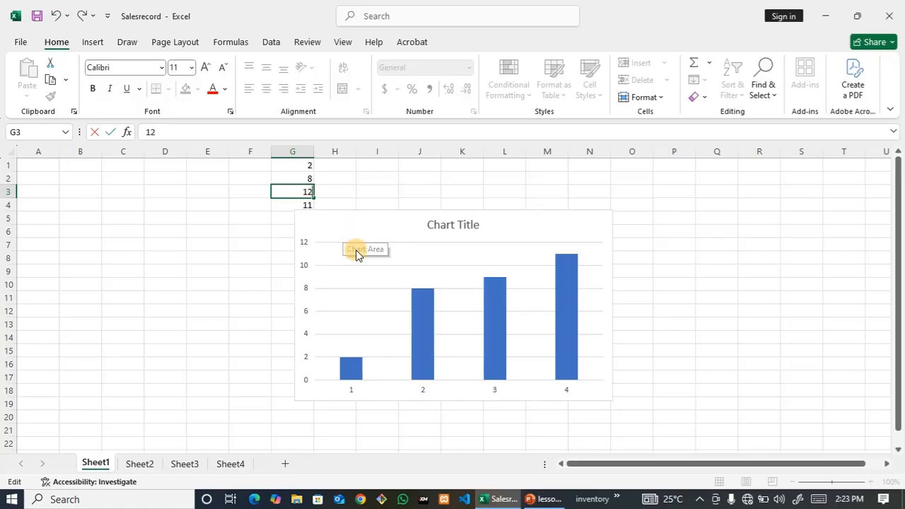
{"action": "left_click", "coordinate": [386, 247]}
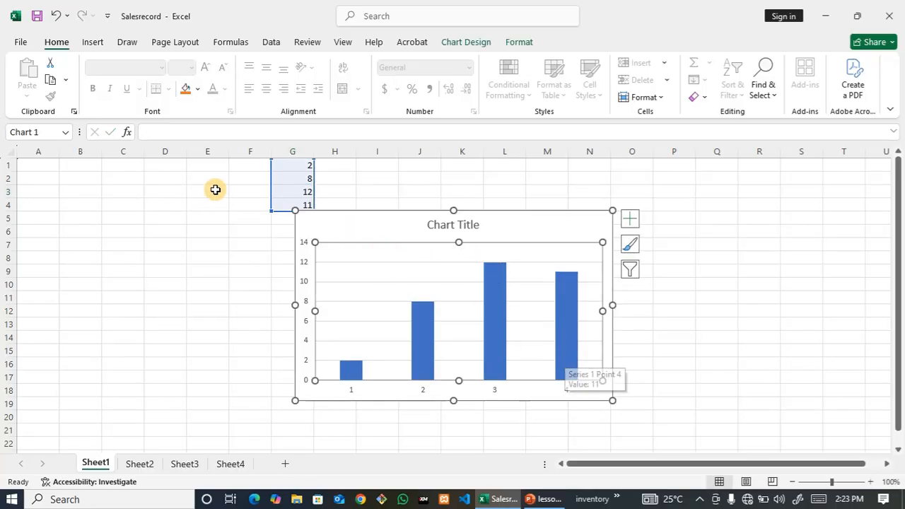
- Change the value in cell G4 to 4 so that the chart's fourth column updates
{"action": "left_click", "coordinate": [308, 209]}
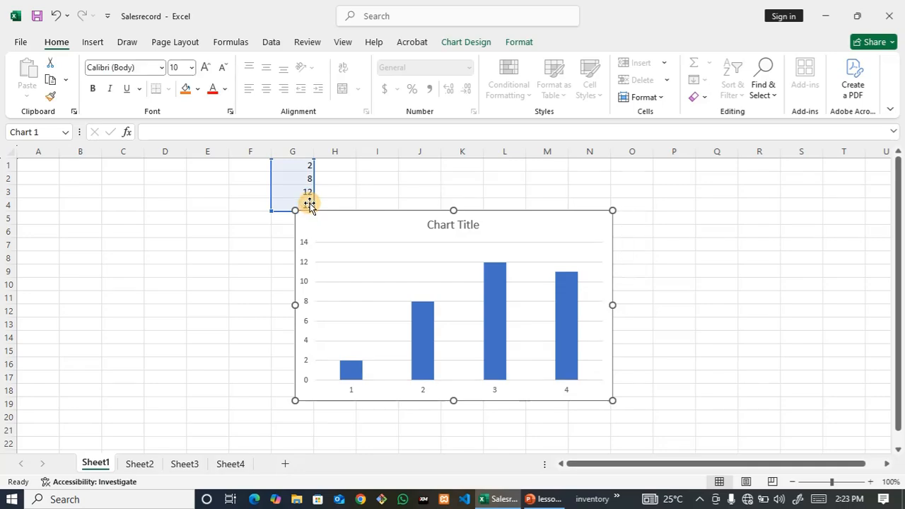
{"action": "double_click", "coordinate": [307, 203]}
{"action": "left_click", "coordinate": [293, 191]}
{"action": "left_click", "coordinate": [303, 205]}
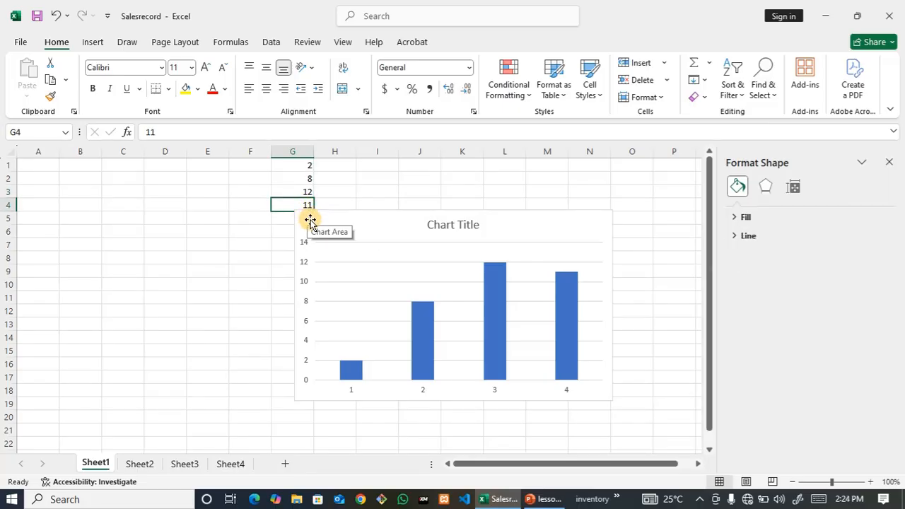
{"action": "type", "text": "4"}
{"action": "left_click", "coordinate": [216, 243]}
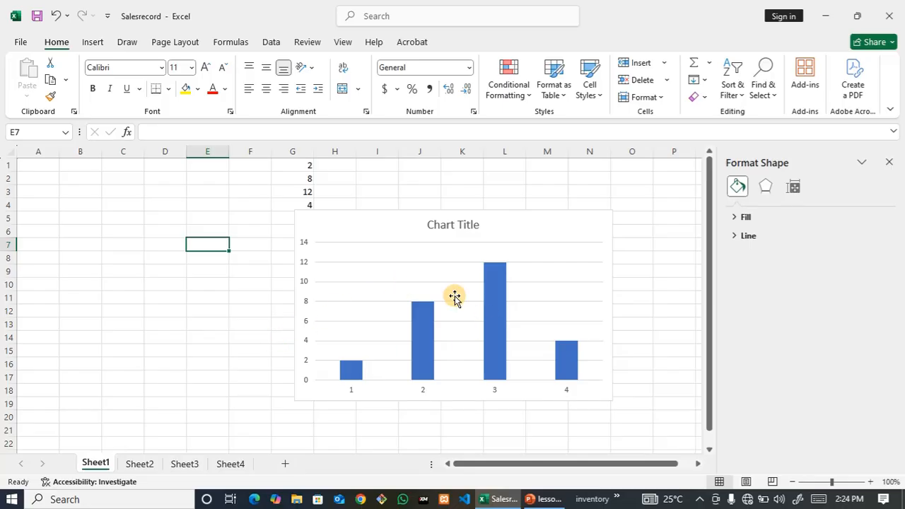
- Insert a 2-D pie chart of the numbers in cells G1 through G4
{"action": "left_click", "coordinate": [93, 43]}
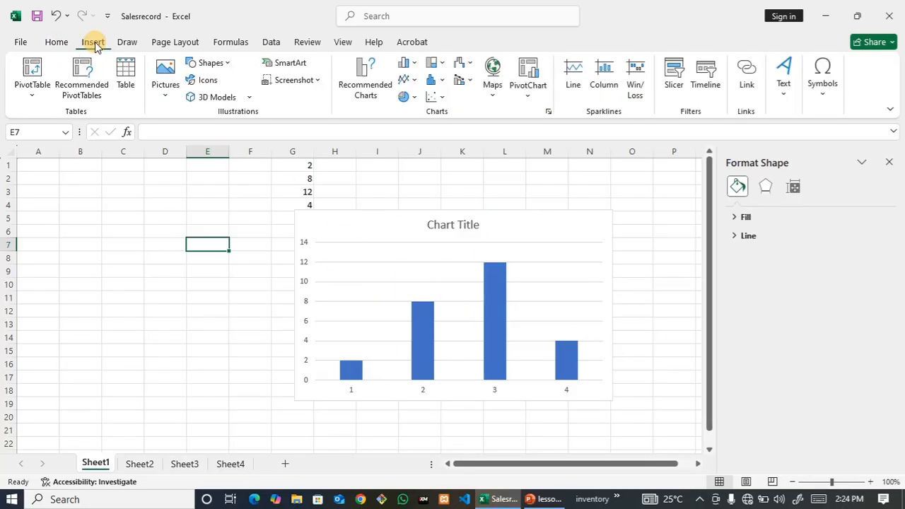
{"action": "left_click", "coordinate": [415, 99]}
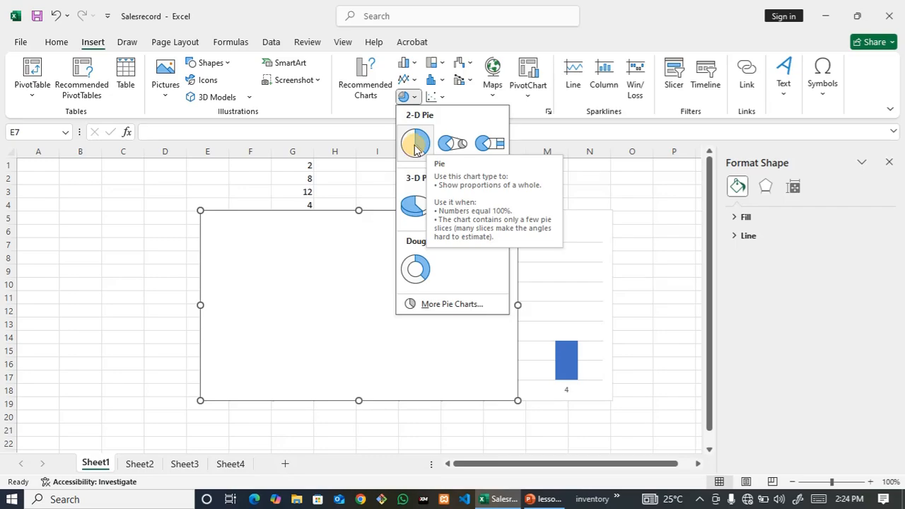
{"action": "left_click", "coordinate": [302, 165]}
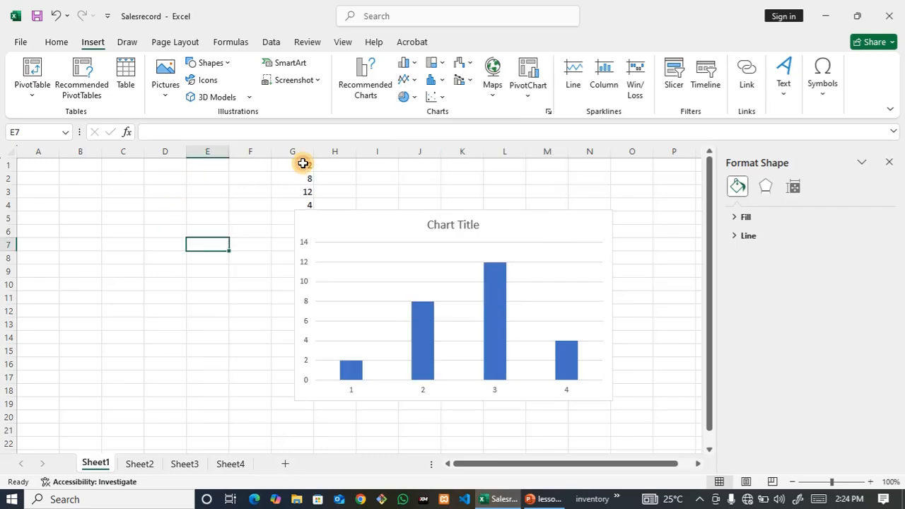
{"action": "left_click", "coordinate": [307, 168]}
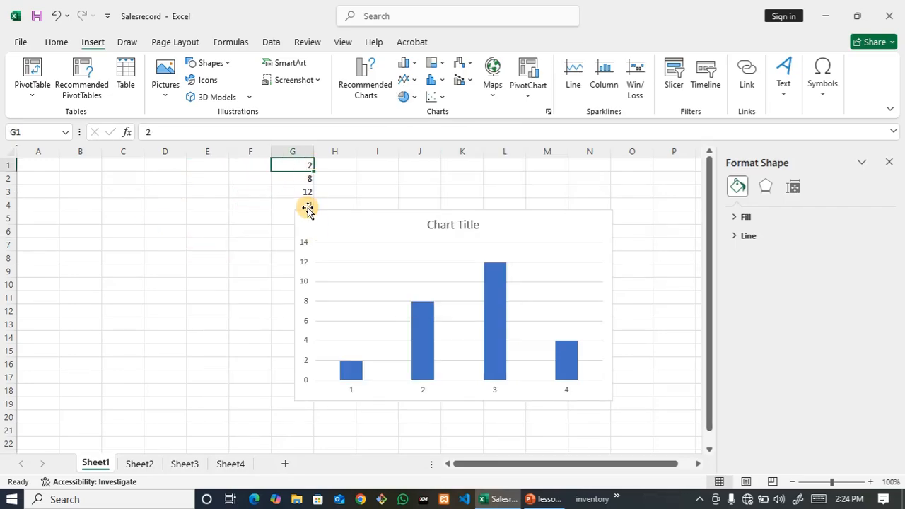
{"action": "left_click_drag", "start_coordinate": [307, 202], "coordinate": [308, 205]}
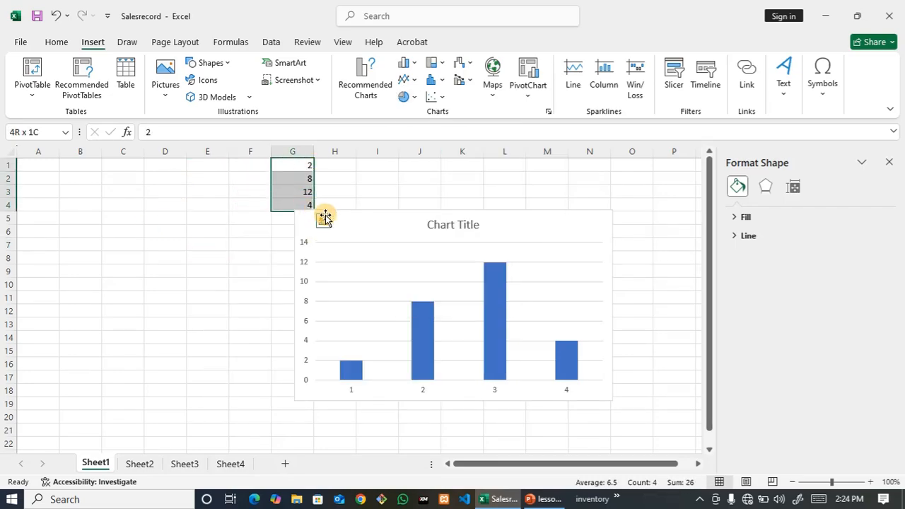
{"action": "left_click", "coordinate": [410, 97]}
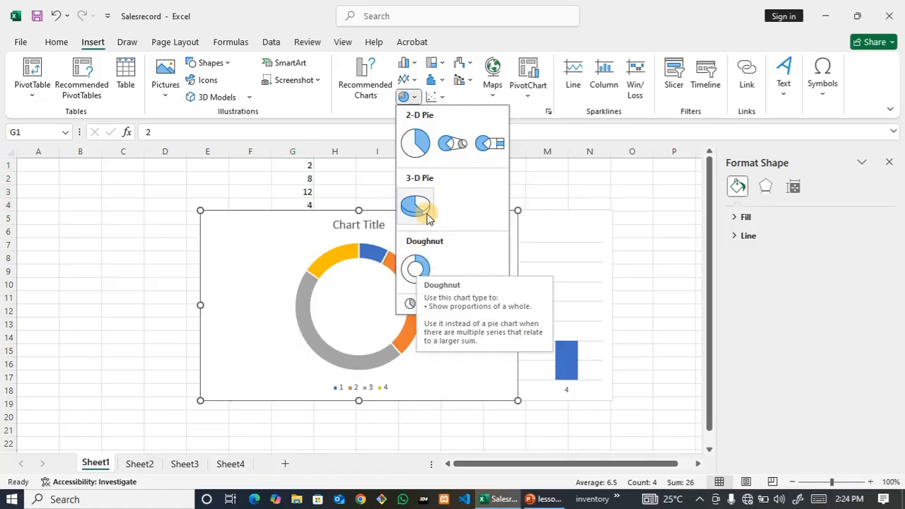
{"action": "left_click", "coordinate": [415, 142]}
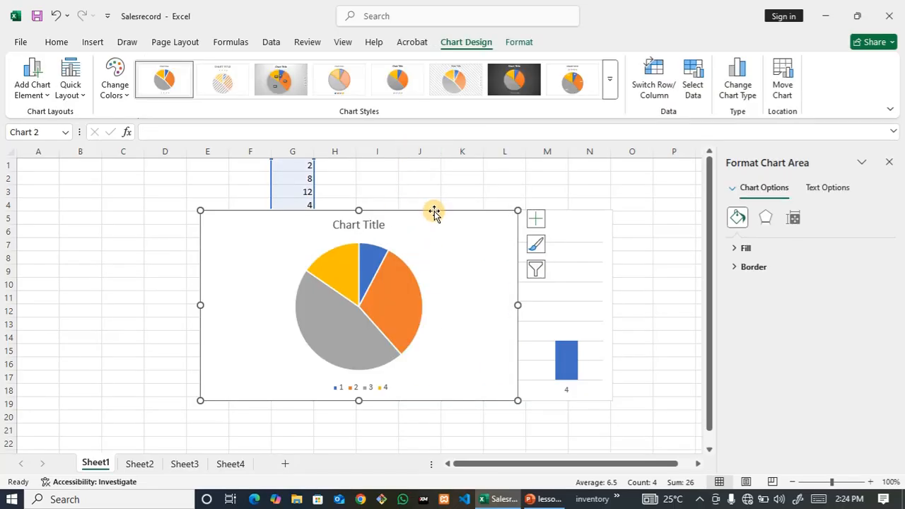
- Move the pie chart down and left to start around cell C7, uncovering more of the column chart, and select its data series
{"action": "left_click_drag", "start_coordinate": [410, 214], "coordinate": [367, 239]}
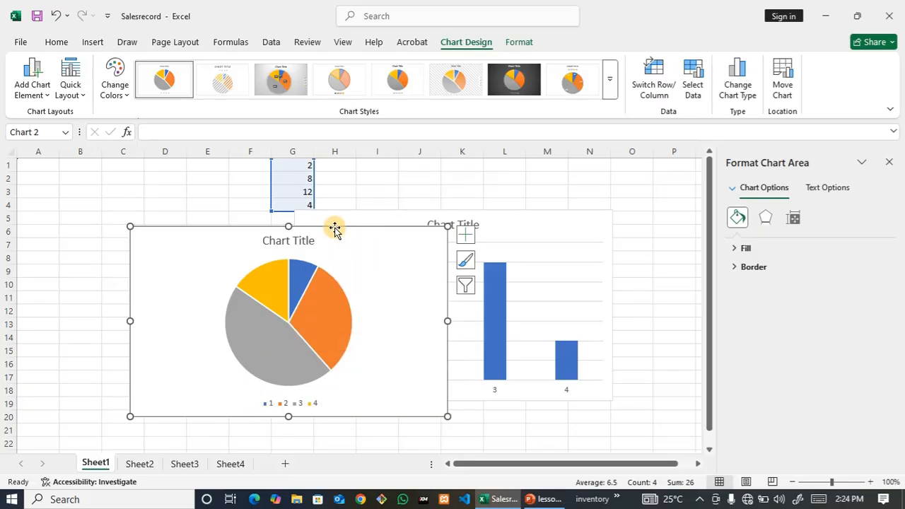
{"action": "mouse_move", "coordinate": [301, 275]}
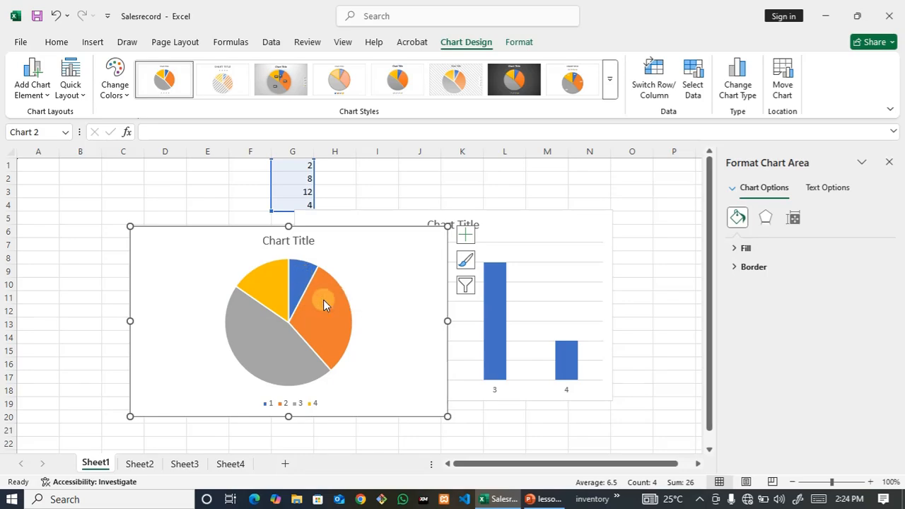
{"action": "mouse_move", "coordinate": [331, 318]}
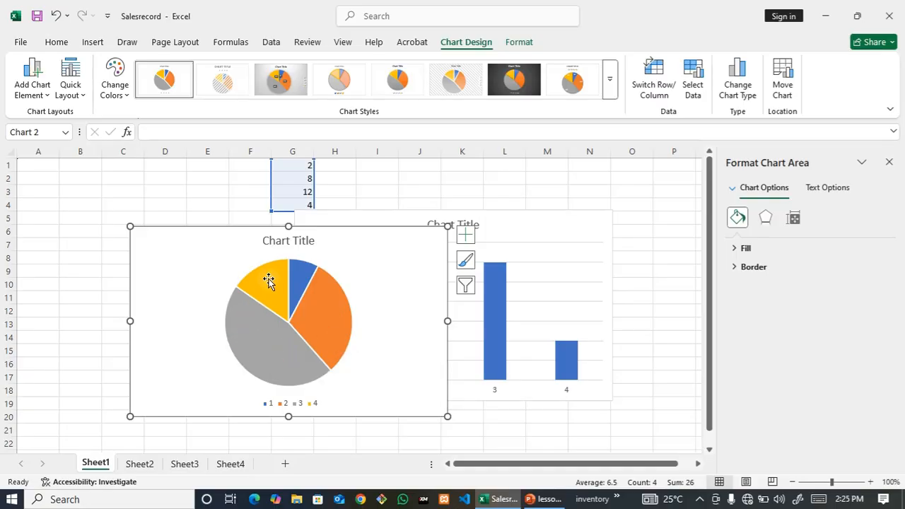
{"action": "mouse_move", "coordinate": [269, 285]}
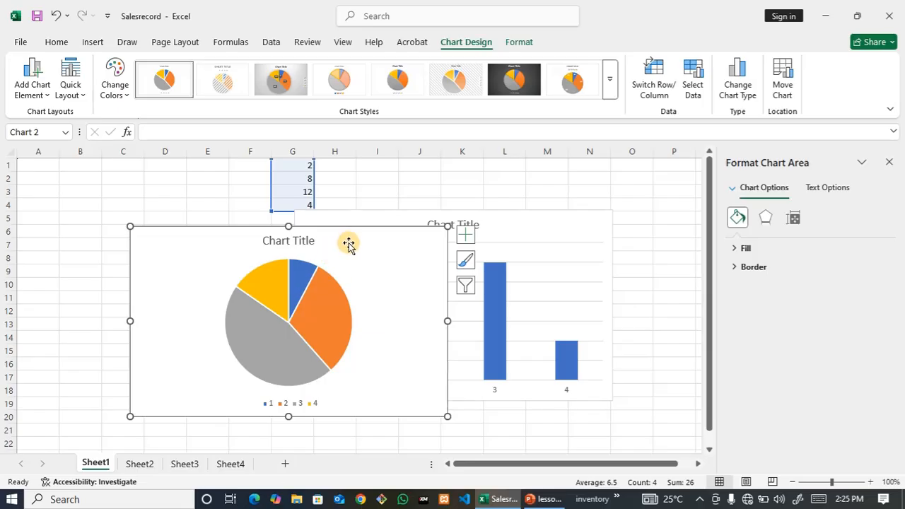
{"action": "left_click_drag", "start_coordinate": [372, 228], "coordinate": [337, 248]}
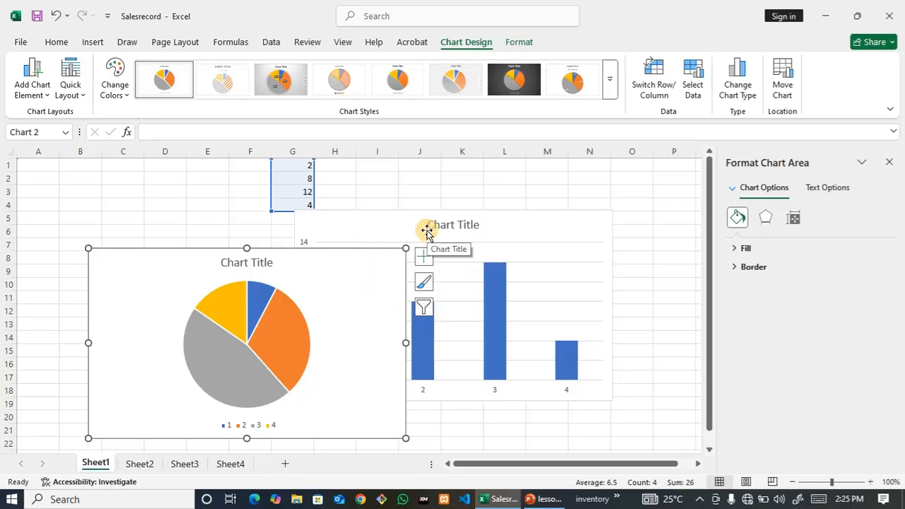
{"action": "left_click", "coordinate": [491, 289]}
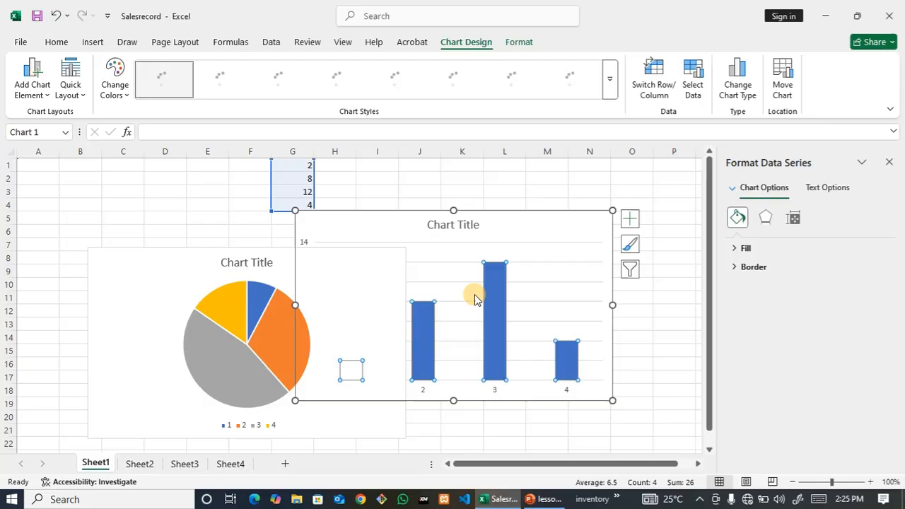
{"action": "left_click", "coordinate": [203, 333]}
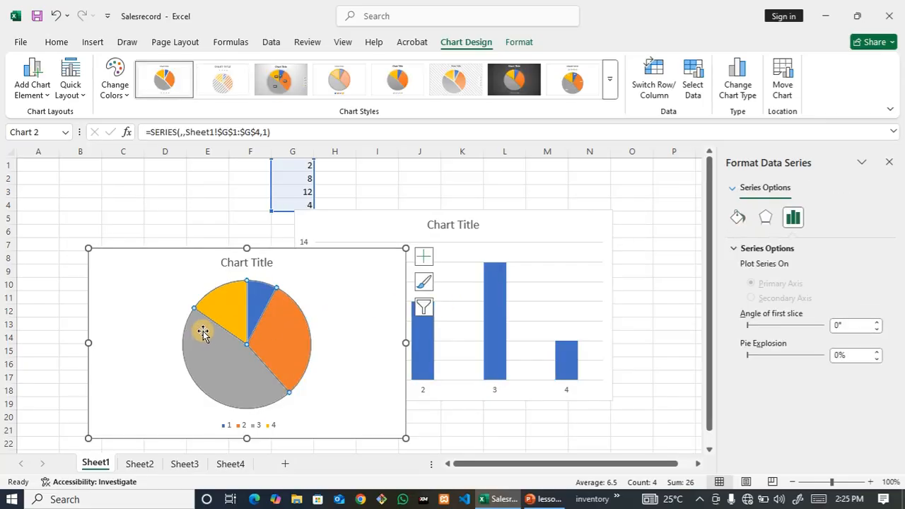